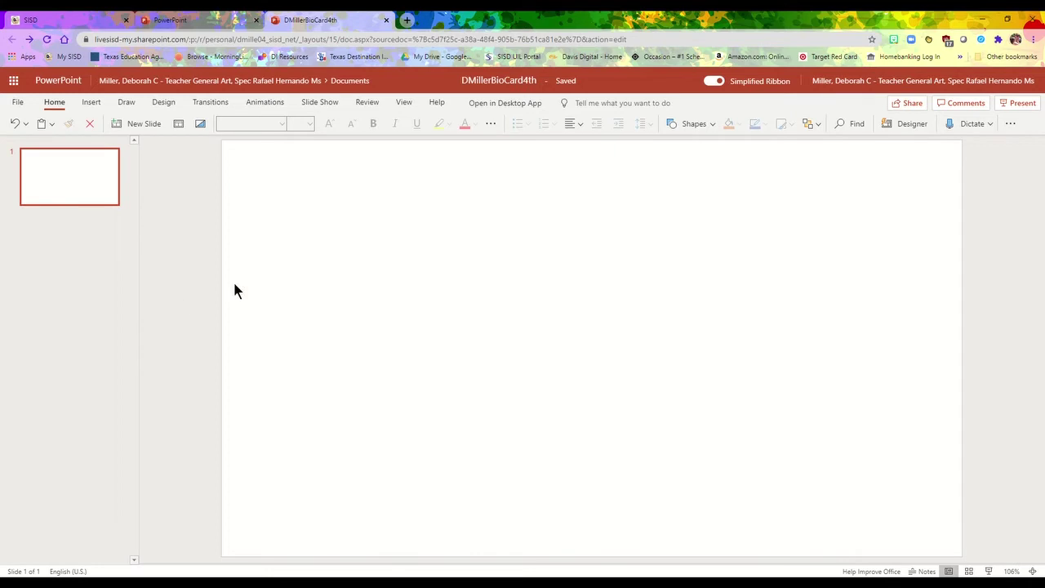
- Search Bing's online pictures for "Park background" to insert on the slide
left_click(92, 107)
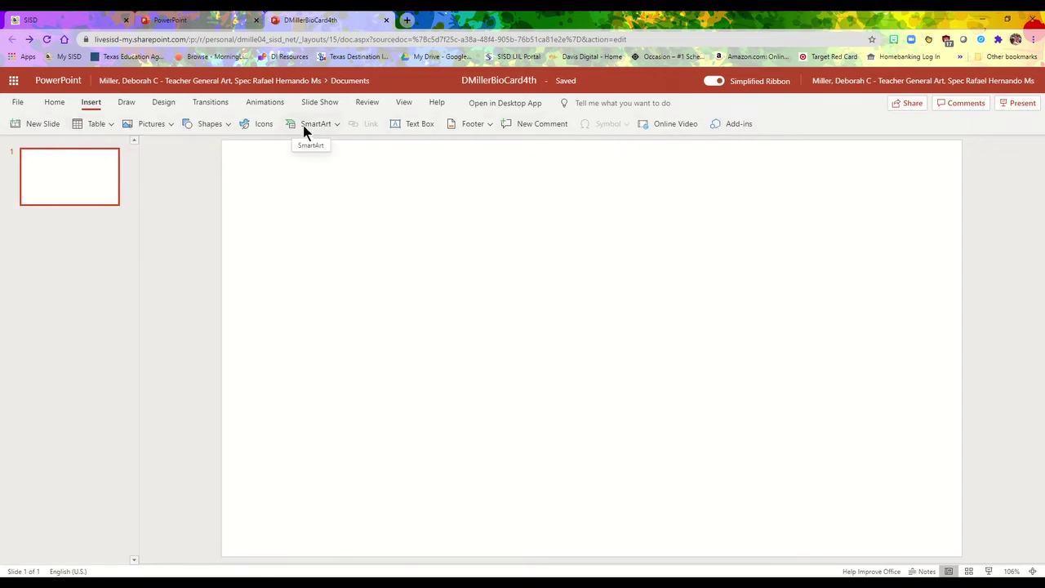
left_click(169, 124)
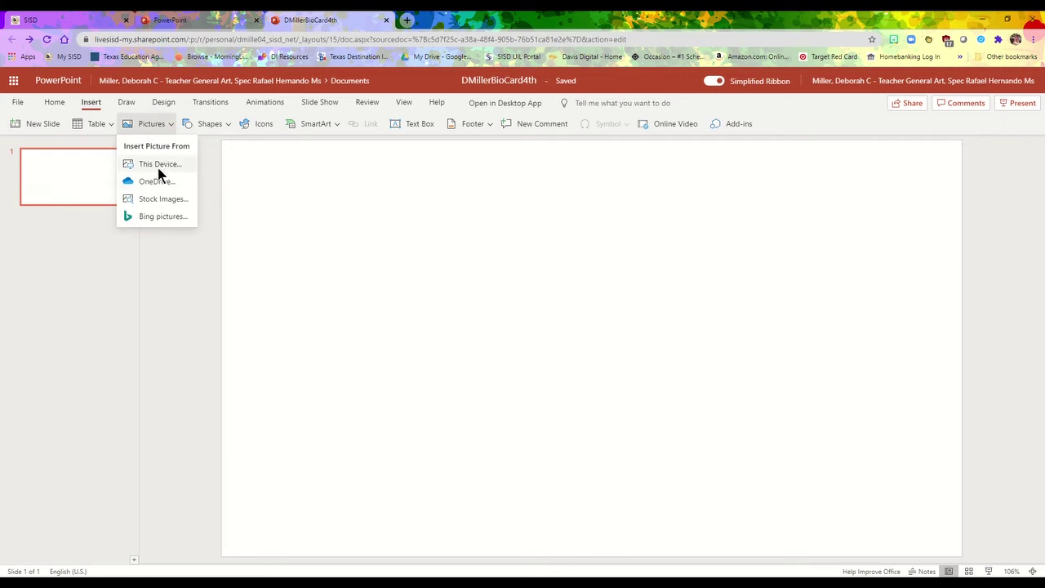
left_click(160, 216)
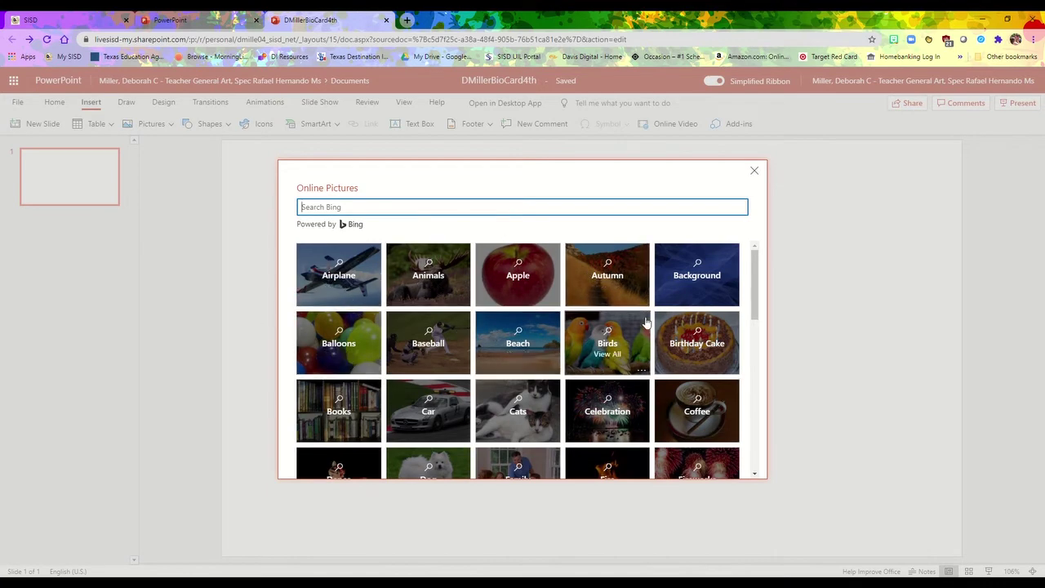
scroll(518, 316, "down", 10)
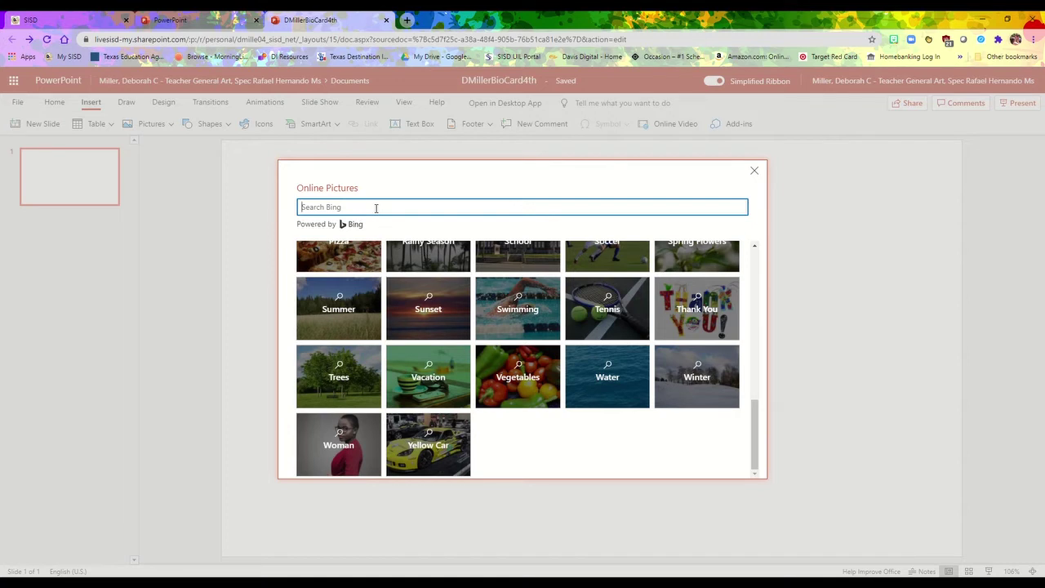
type("Park background")
key("Return")
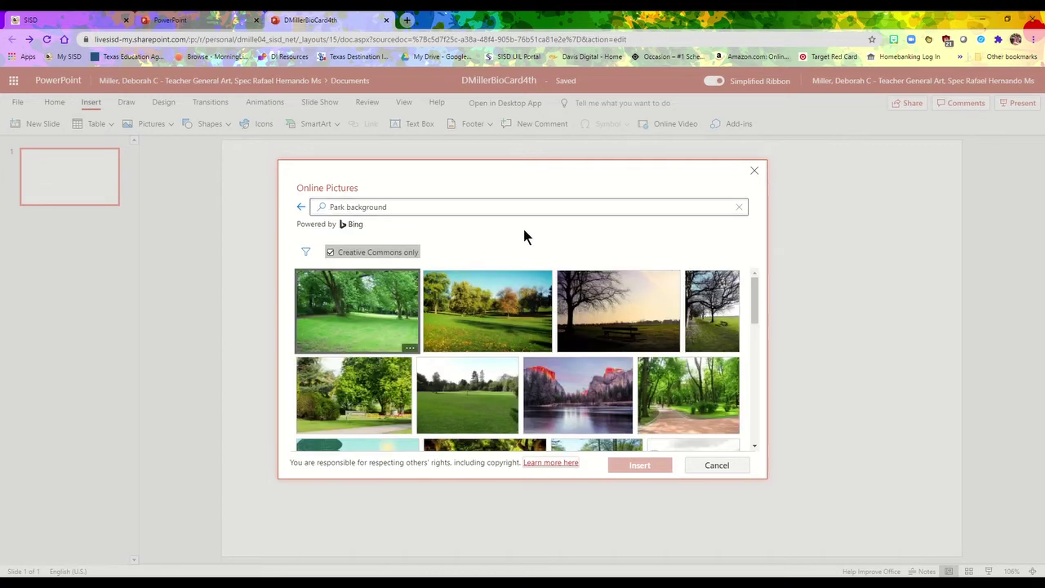
- Browse the park results and insert the cartoon park picture with the white bench
scroll(554, 315, "down", 3)
scroll(553, 315, "down", 3)
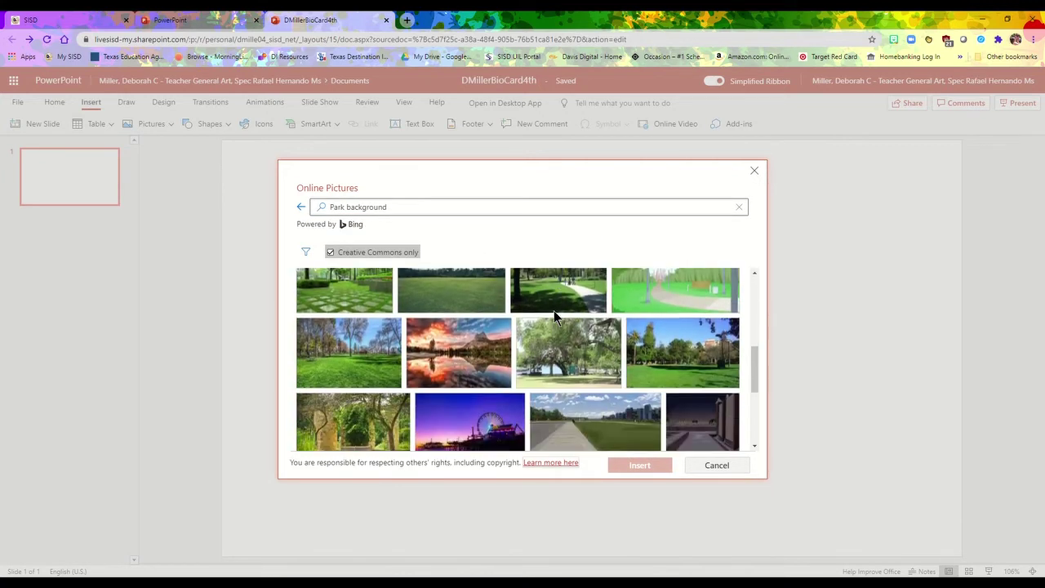
scroll(553, 315, "up", 1)
scroll(554, 315, "up", 3)
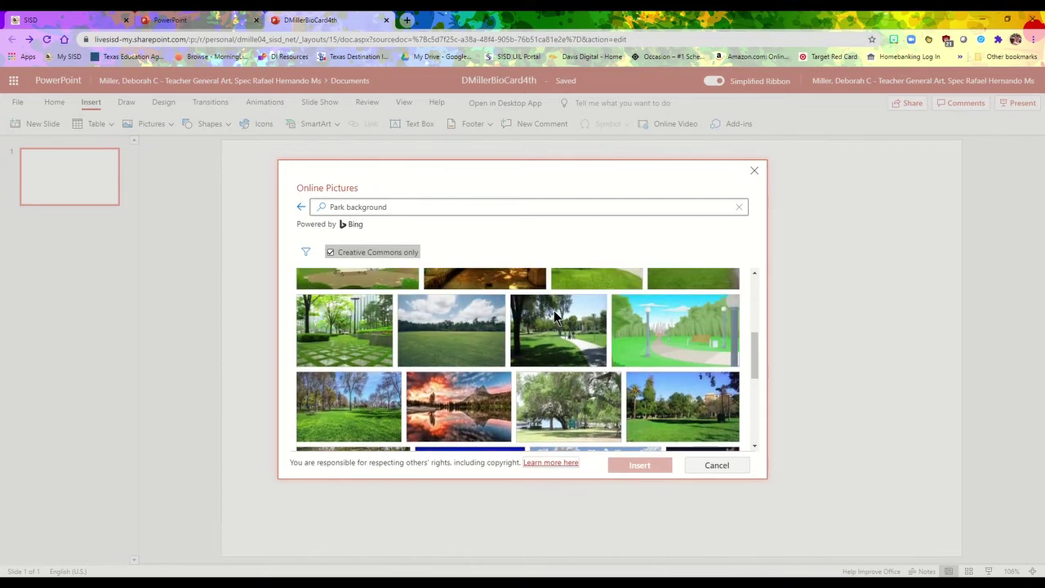
scroll(554, 315, "up", 1)
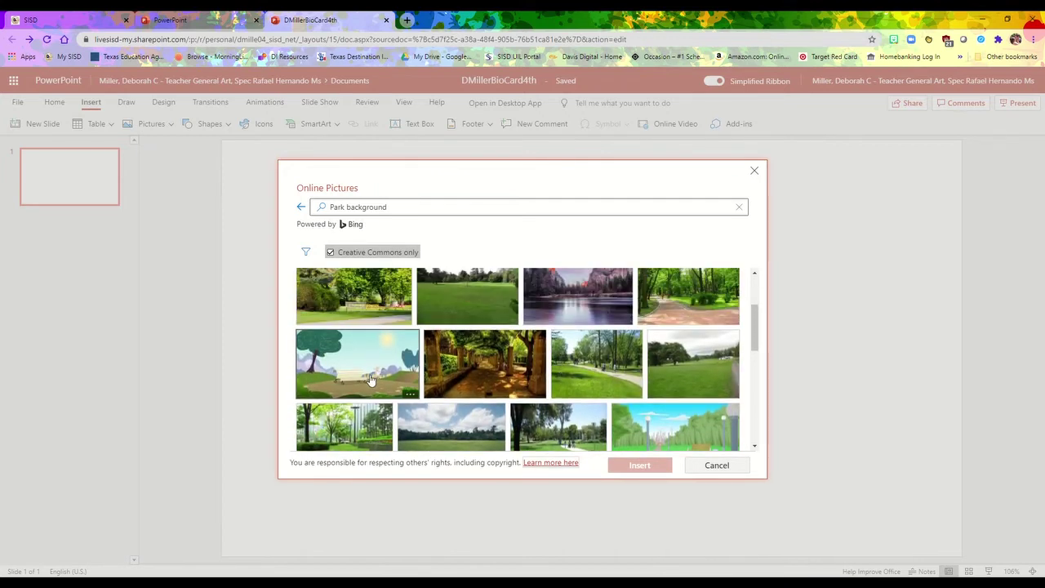
left_click(370, 378)
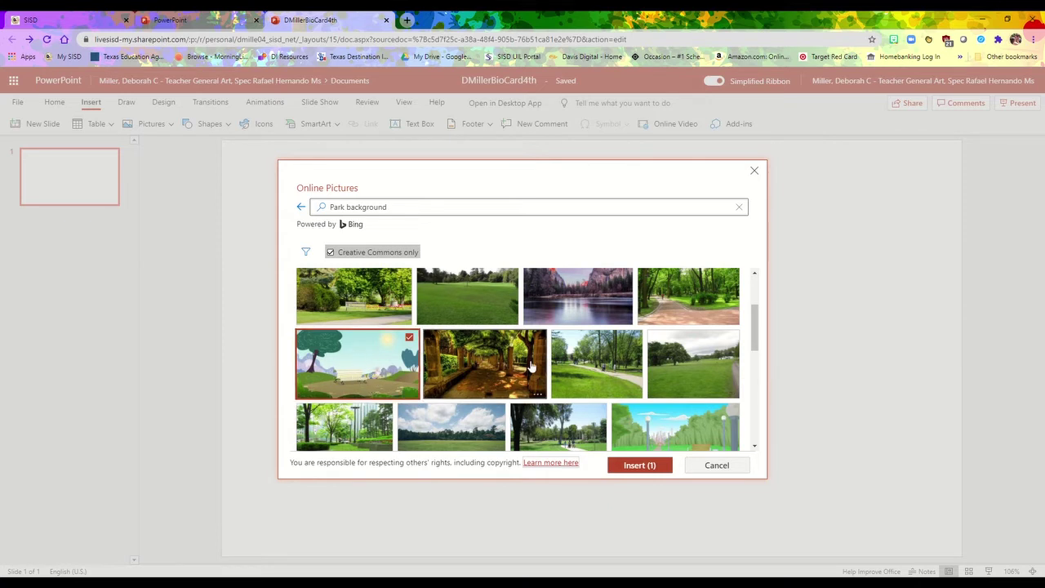
left_click(639, 465)
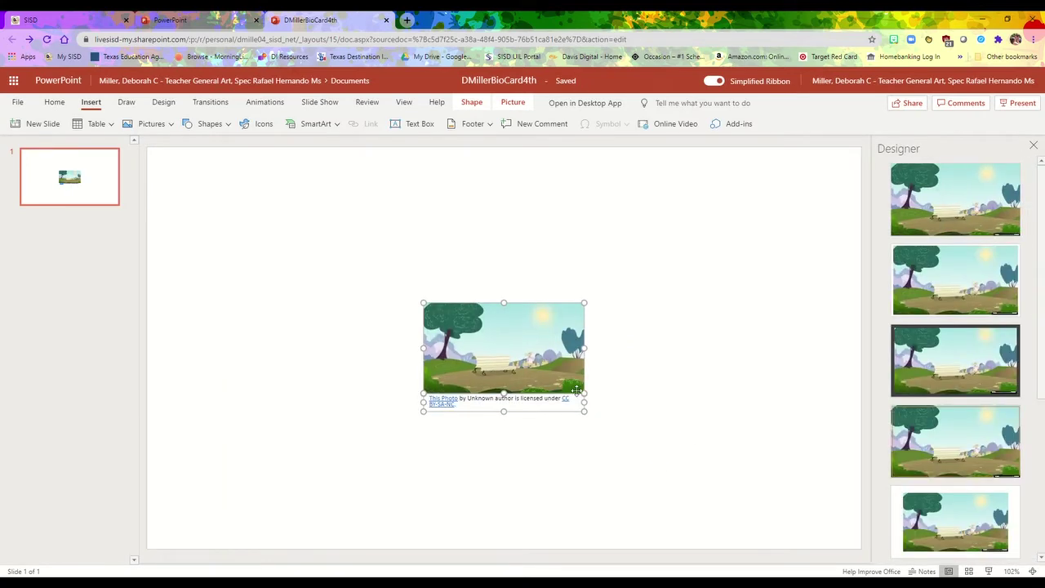
- Move the park picture up and slightly left on the slide and delete its licence caption
left_click_drag(502, 352, 479, 253)
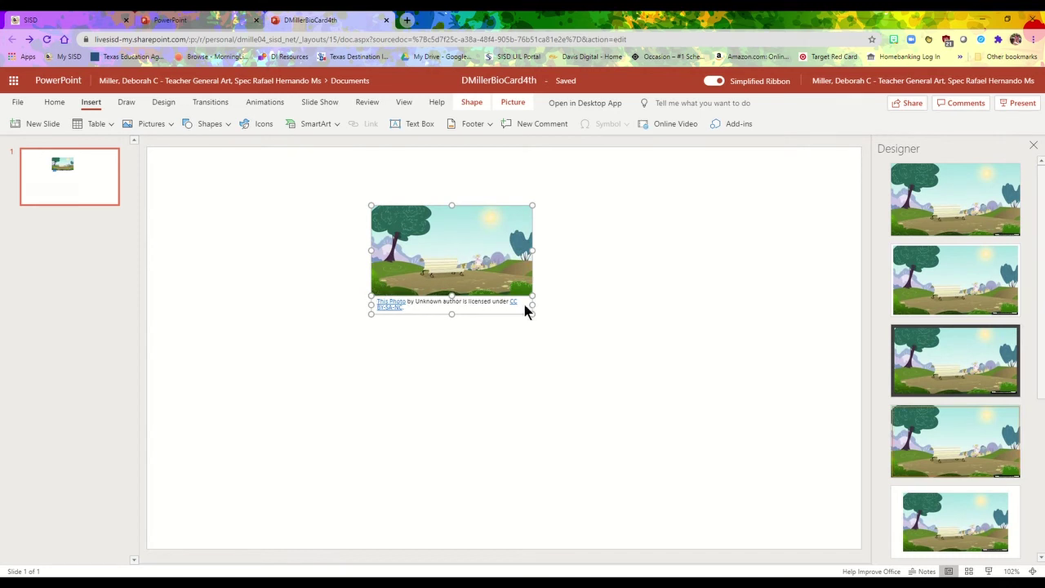
left_click(408, 307)
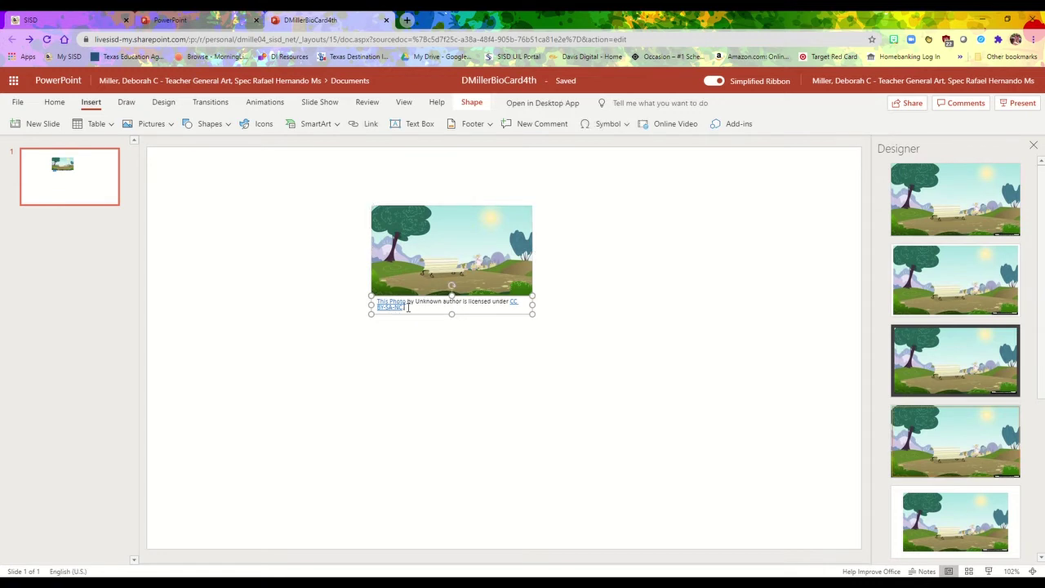
left_click(450, 315)
key("Delete")
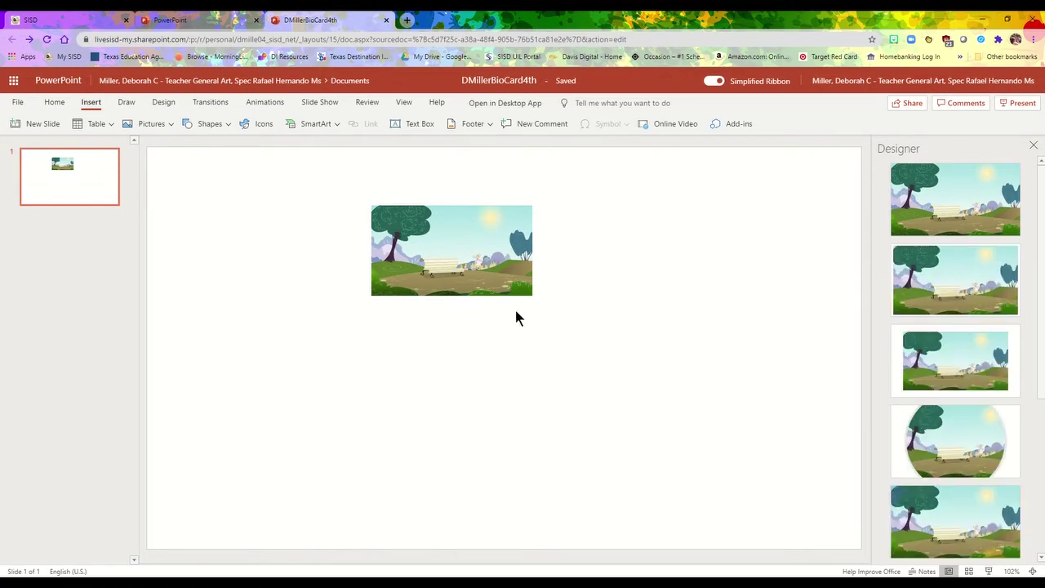
- Enlarge the park picture and try the last listed design idea, which fills the slide with the picture
left_click(480, 264)
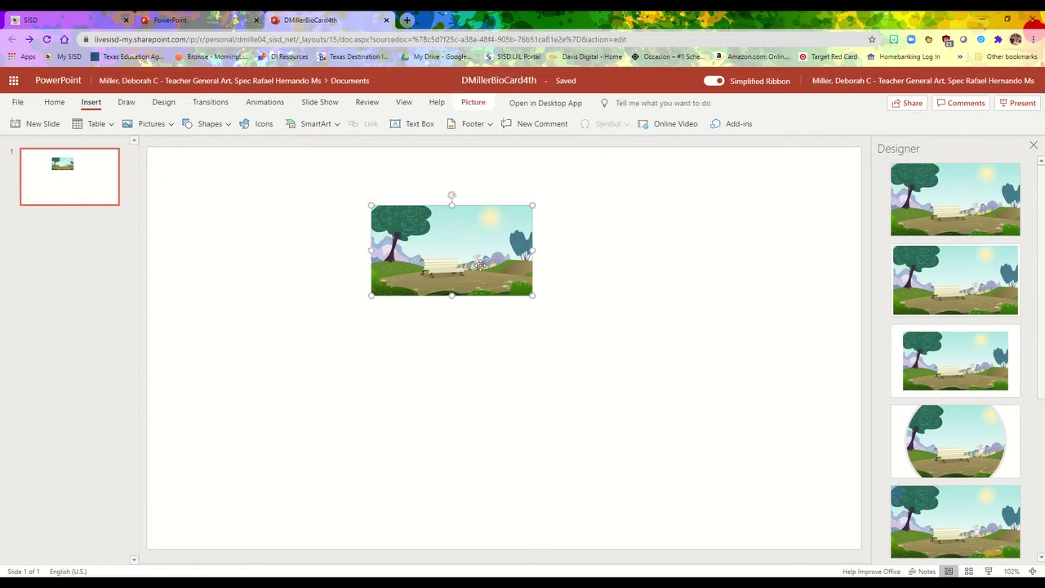
left_click_drag(534, 296, 681, 409)
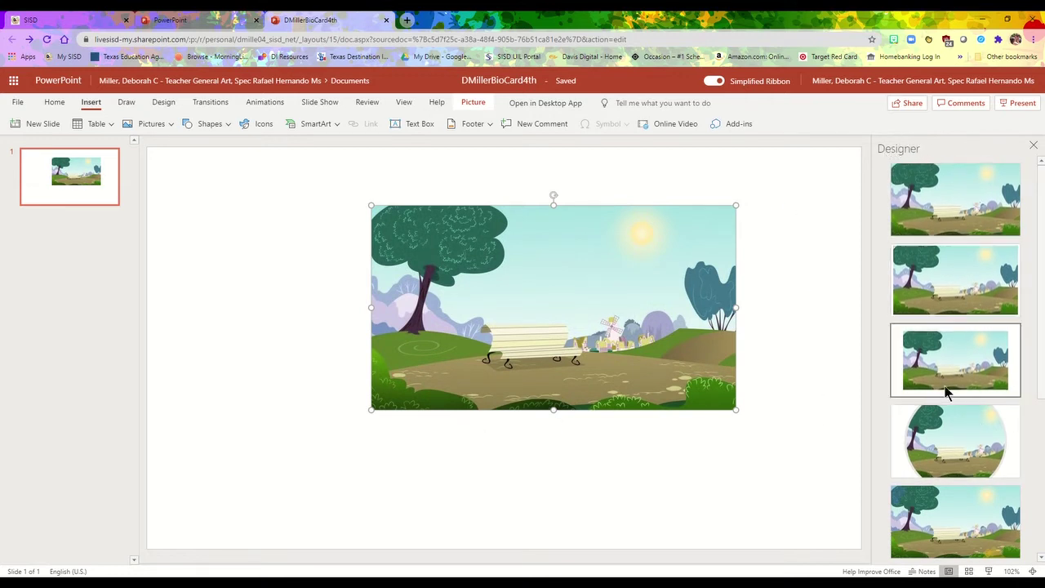
scroll(947, 392, "down", 3)
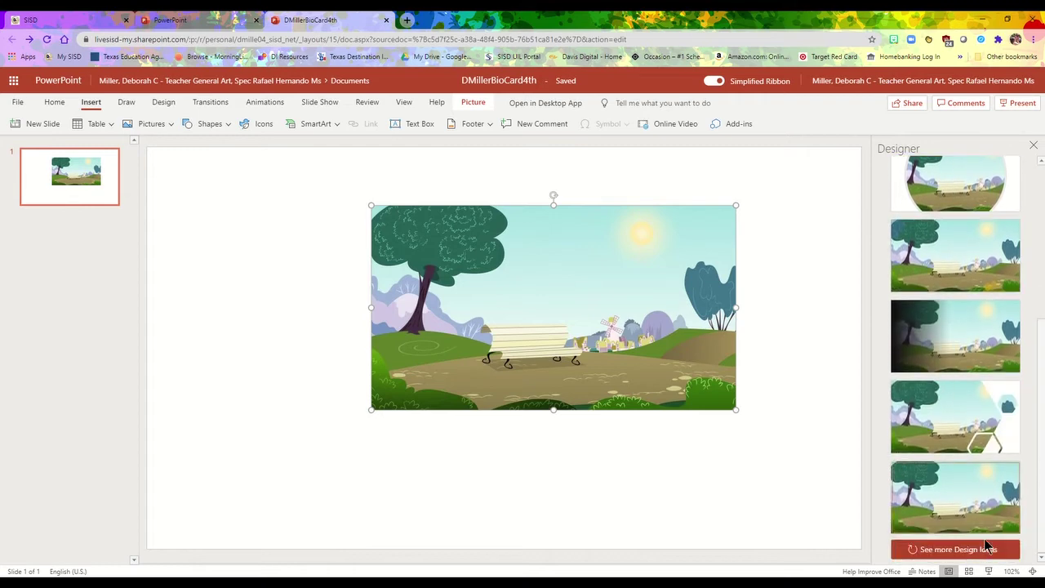
left_click(921, 496)
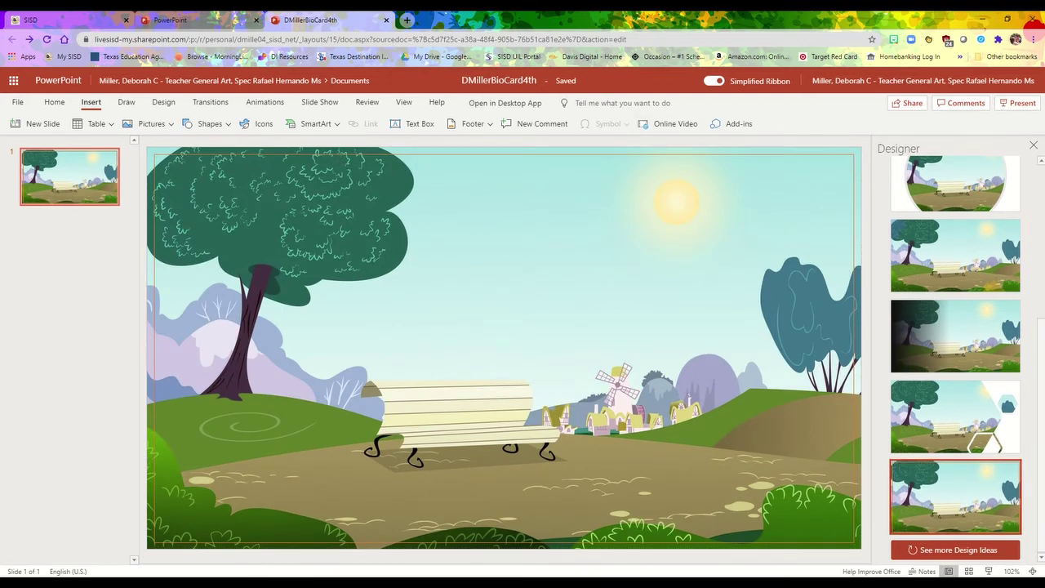
- Try the full-slide design idea below the circular one, and apply the first plain full-slide design idea to the park picture
scroll(939, 473, "up", 2)
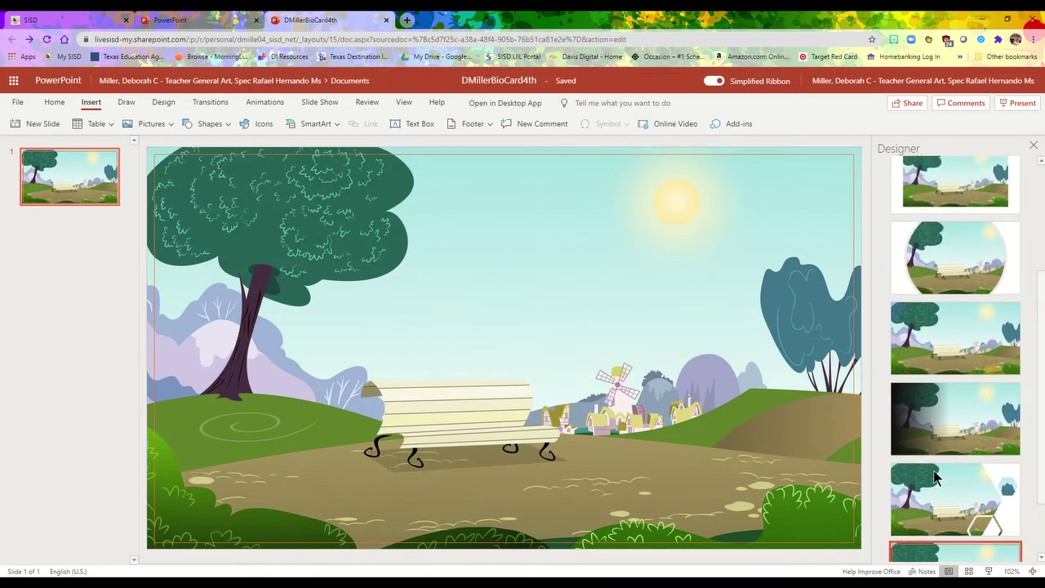
left_click(945, 382)
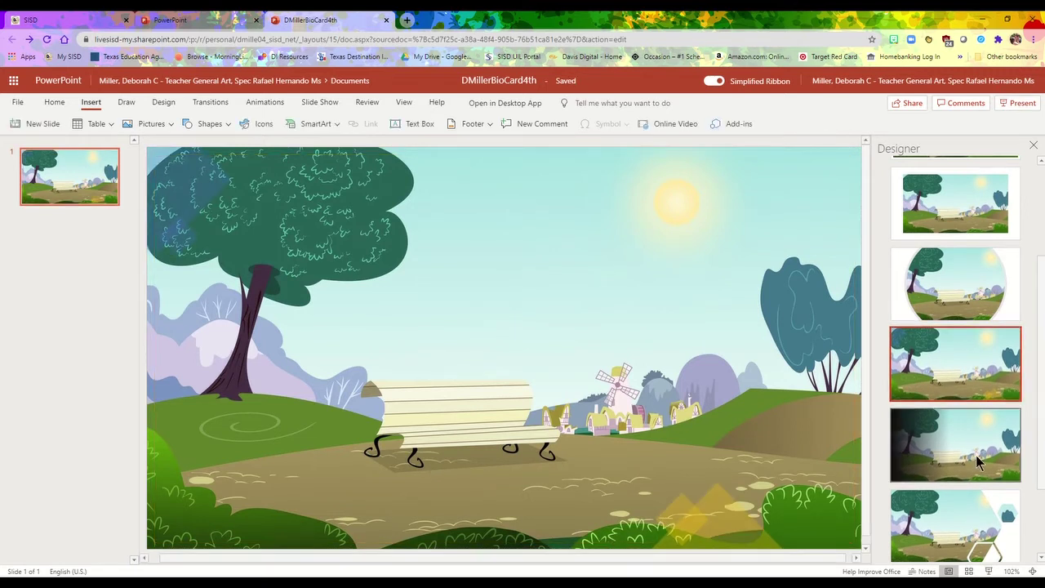
scroll(978, 462, "up", 2)
scroll(978, 462, "up", 1)
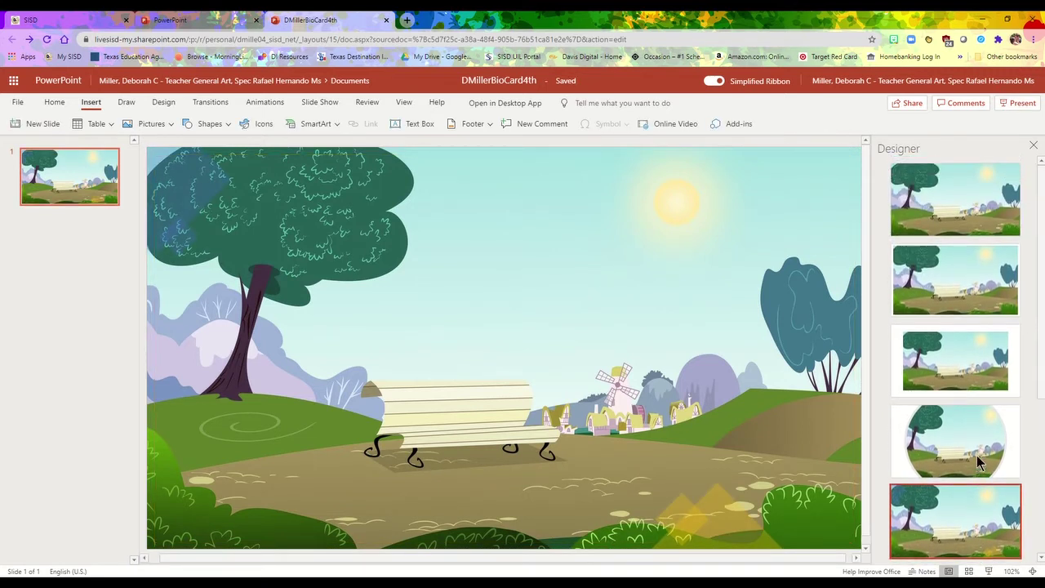
left_click(957, 200)
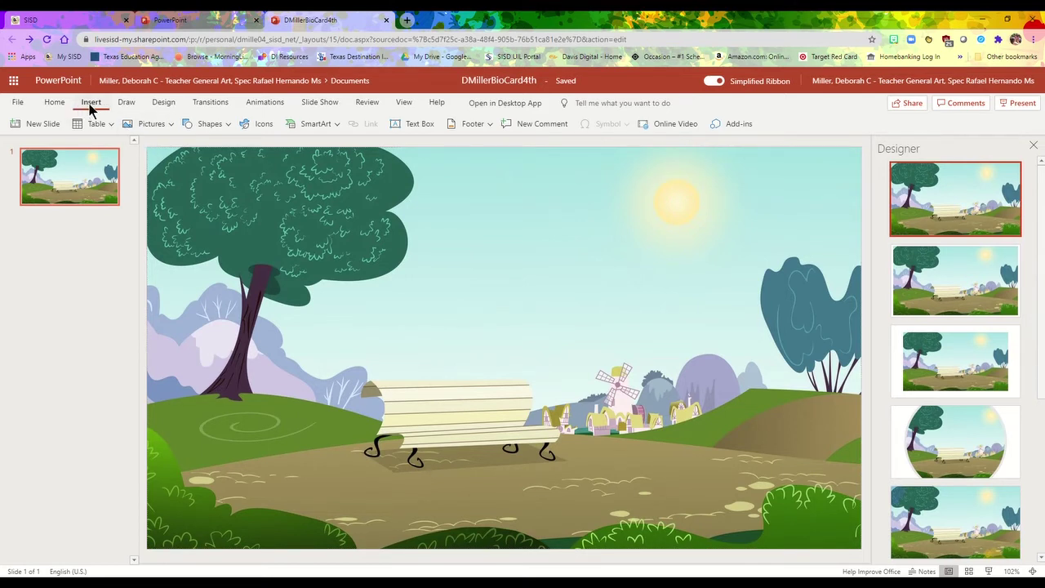
- Search Bing's online pictures for "fluffy black dog", leaving out the words about a transparent background
left_click(170, 127)
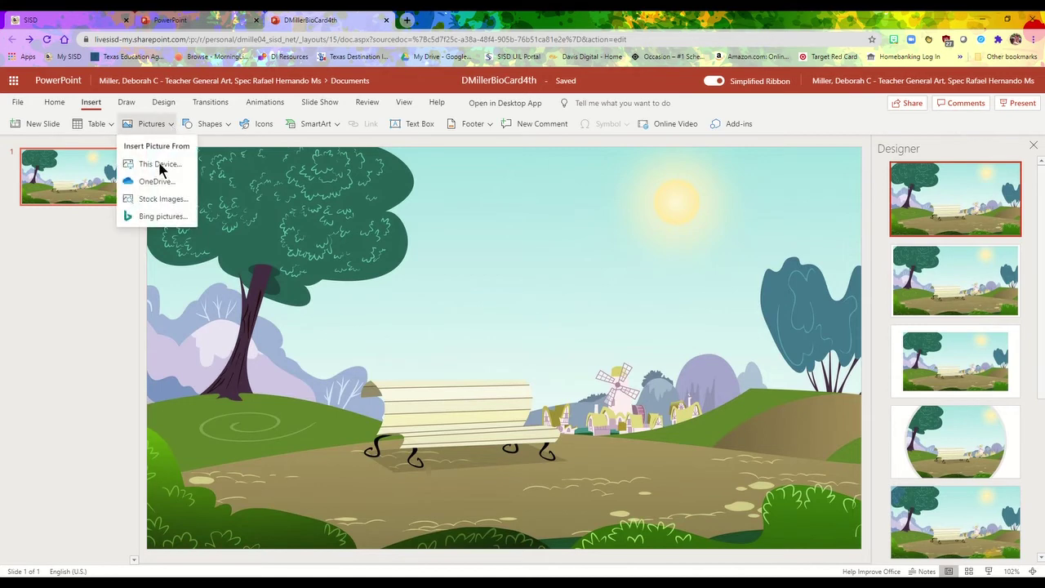
left_click(155, 217)
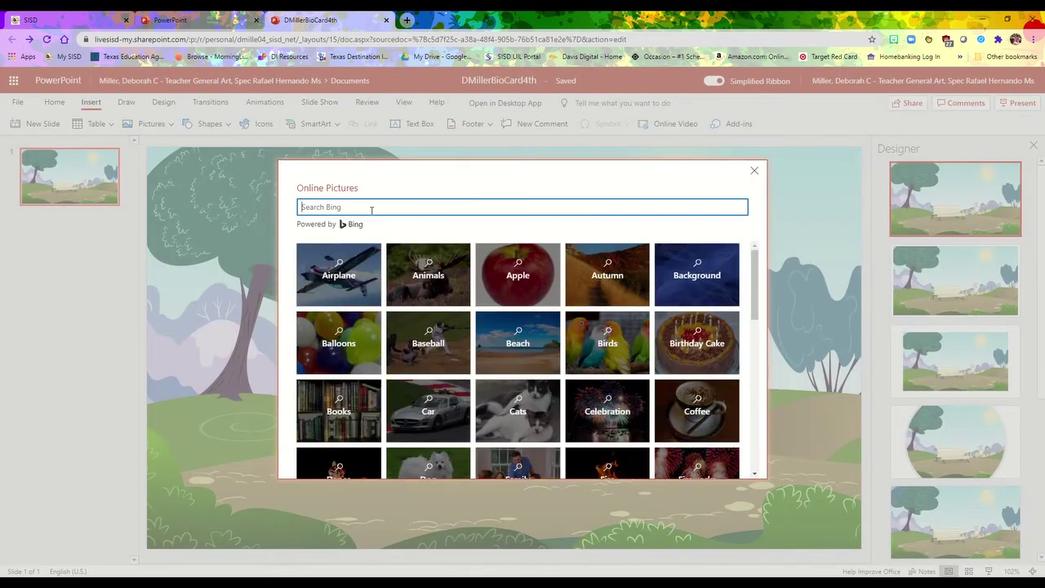
type("fluffy black dog with transparent background")
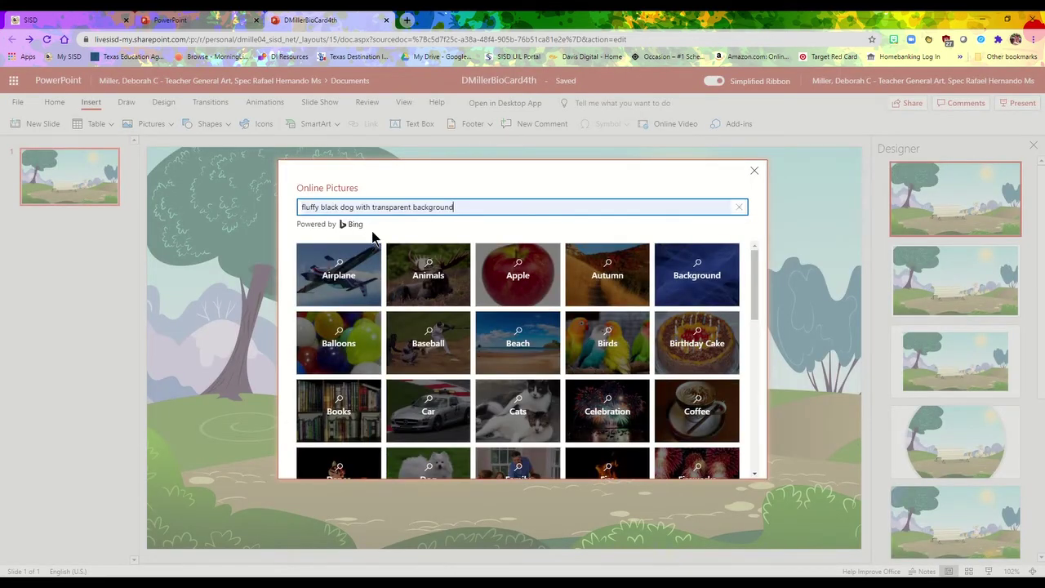
left_click_drag(463, 205, 356, 207)
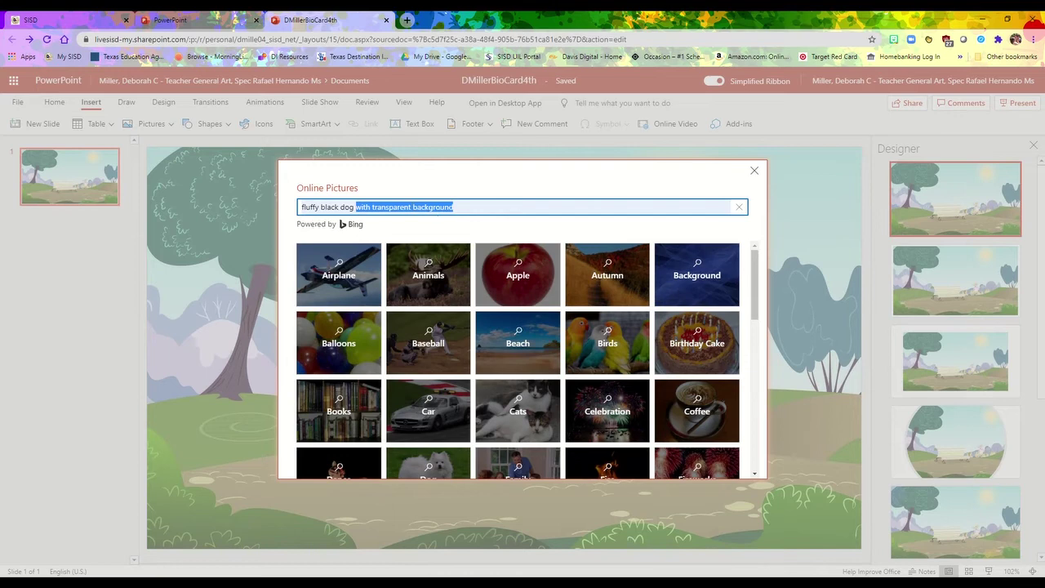
key("BackSpace")
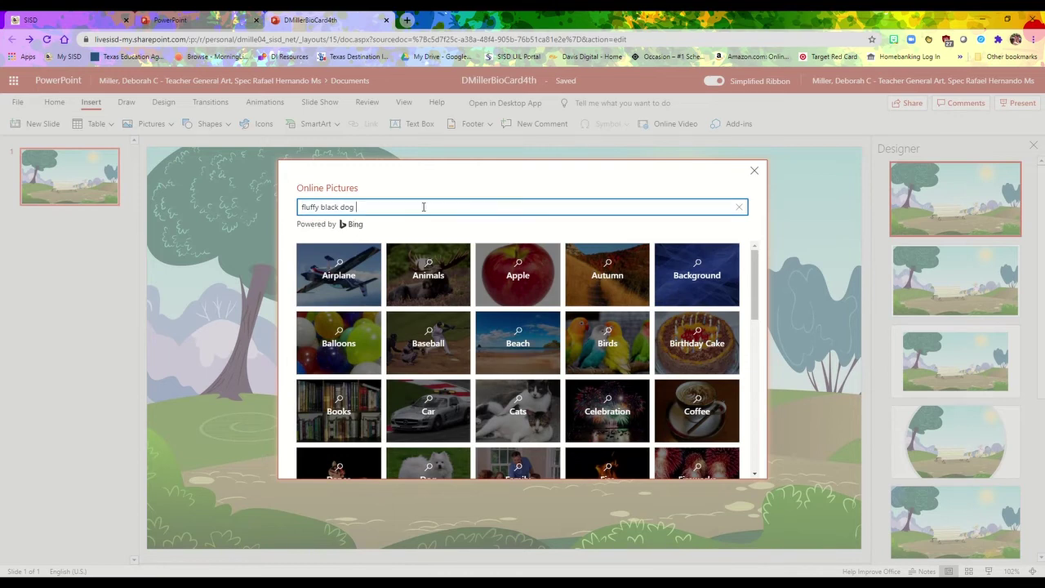
key("Return")
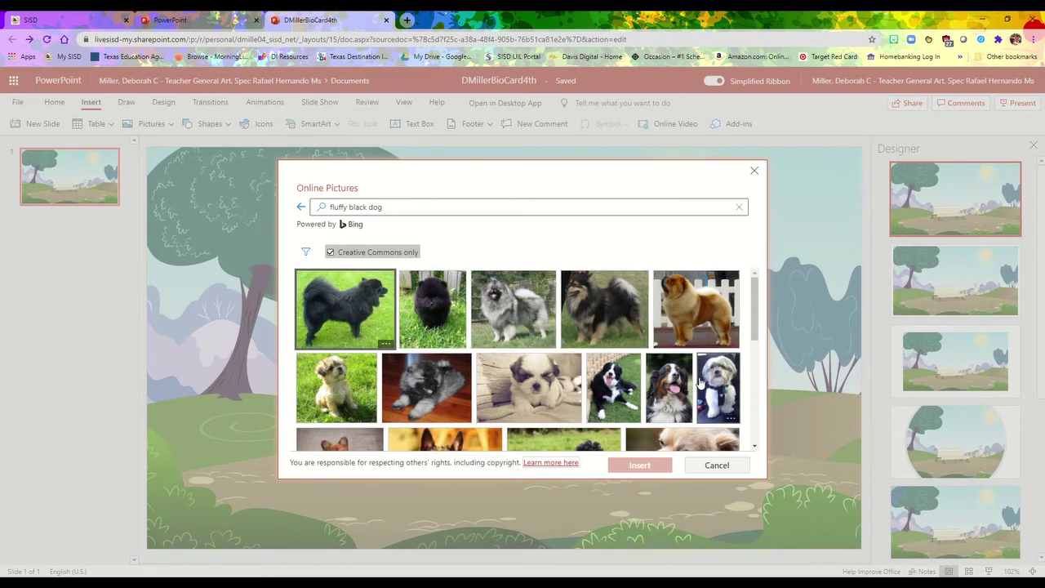
- Insert the black-and-tan fluffy dog photo from the first results row and move it into the sky at the slide's upper right
scroll(511, 329, "down", 3)
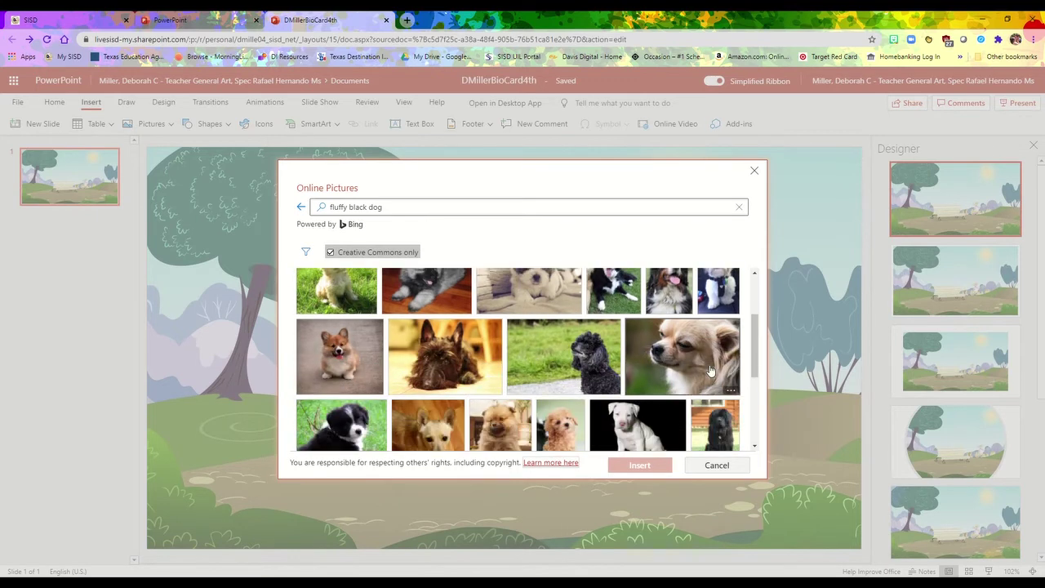
scroll(641, 407, "down", 1)
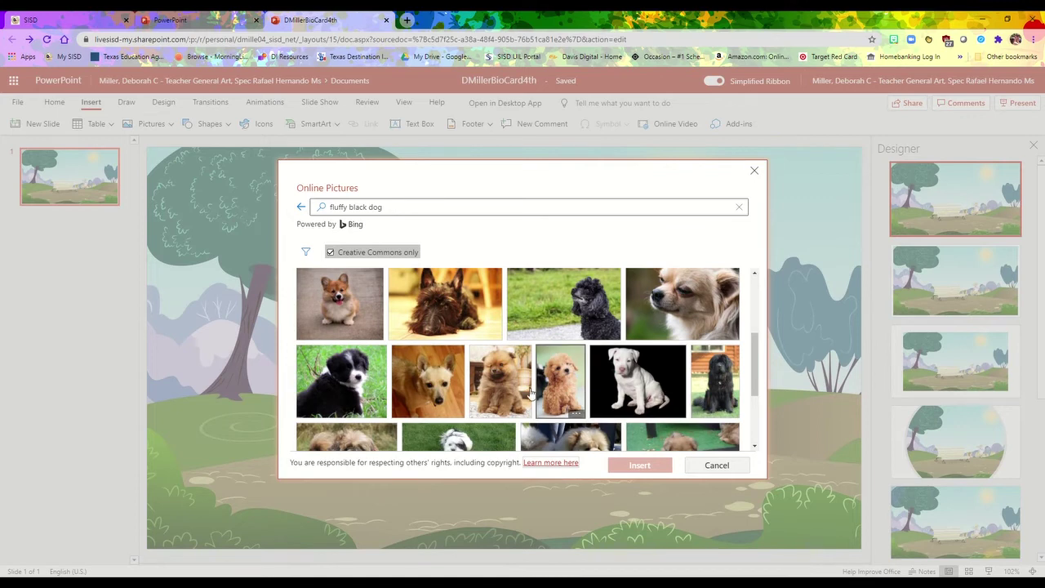
scroll(611, 367, "up", 3)
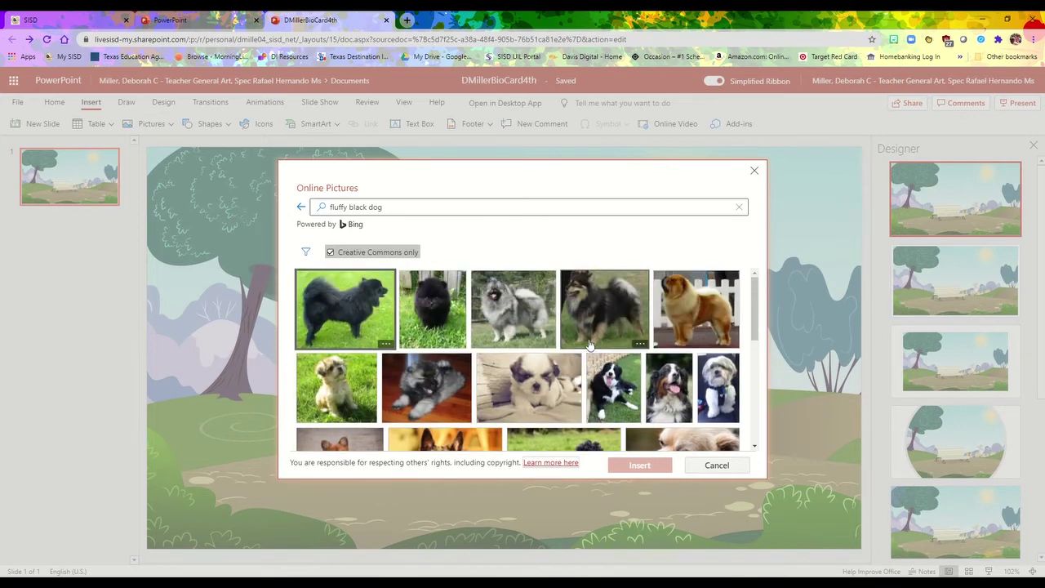
left_click(586, 315)
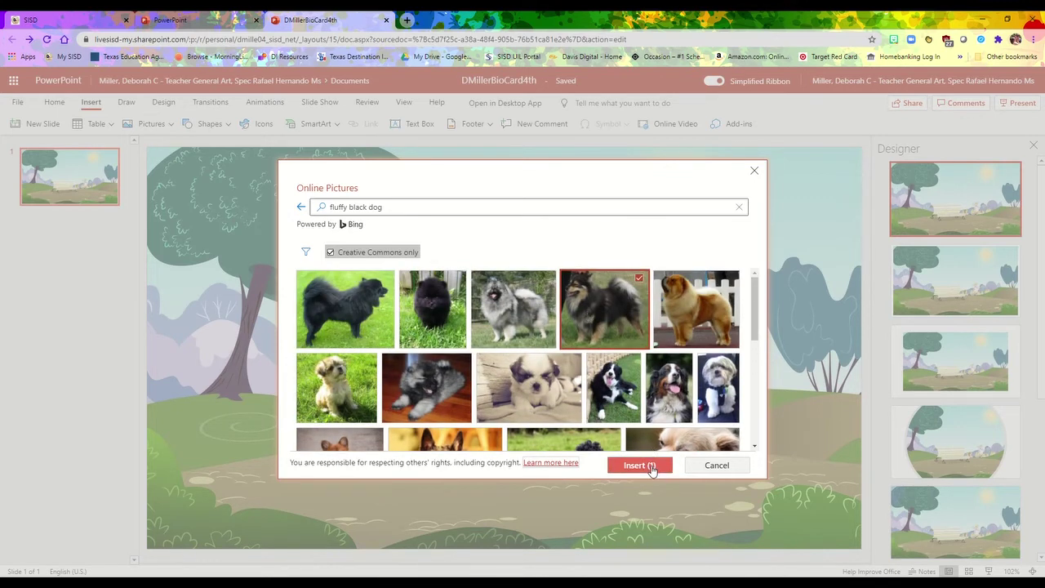
left_click(639, 464)
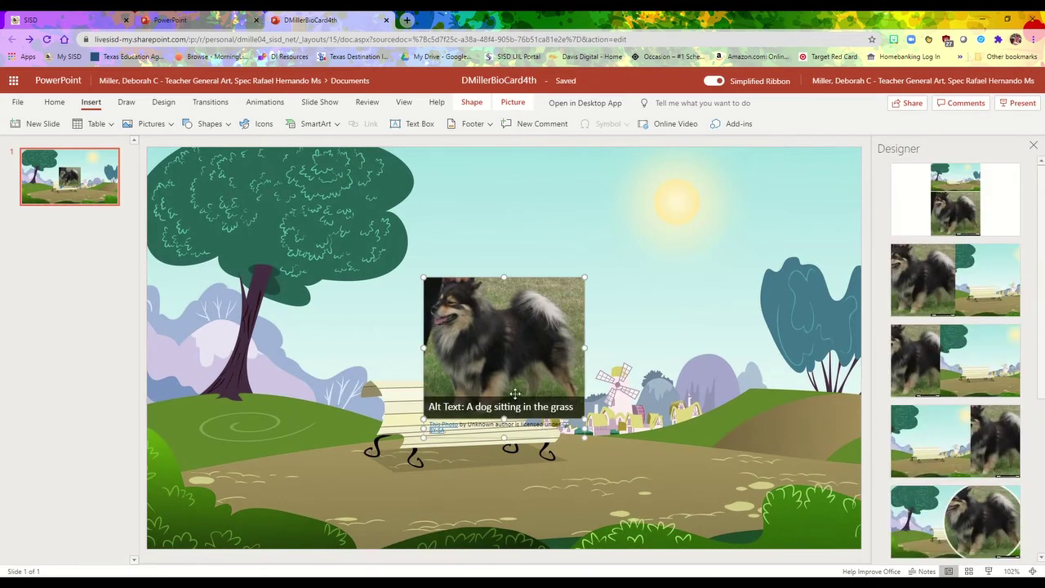
left_click_drag(503, 359, 683, 243)
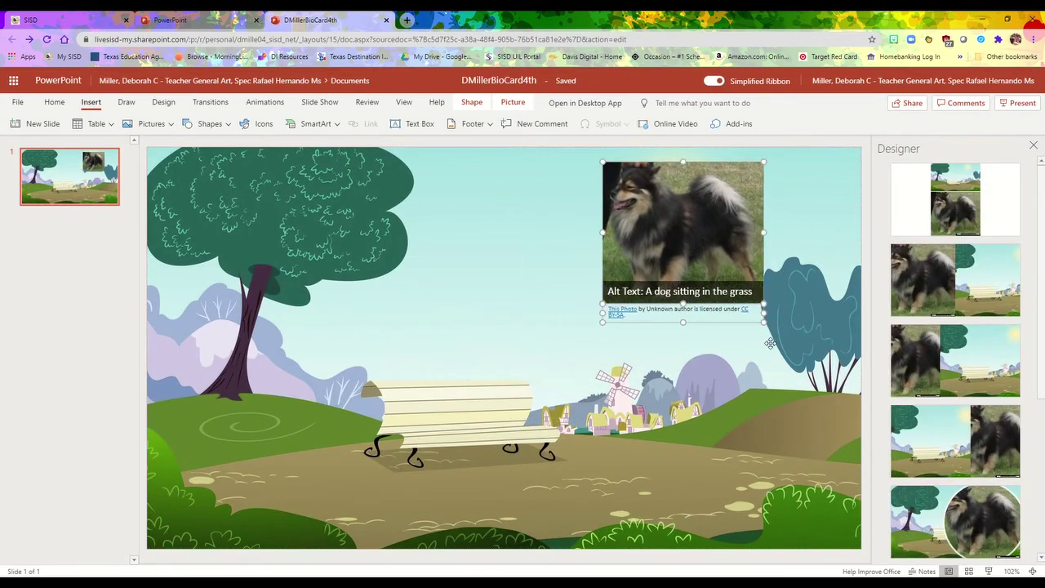
- Search Bing's online pictures for "fluffy black dog with transparent background"
left_click(154, 128)
left_click(160, 216)
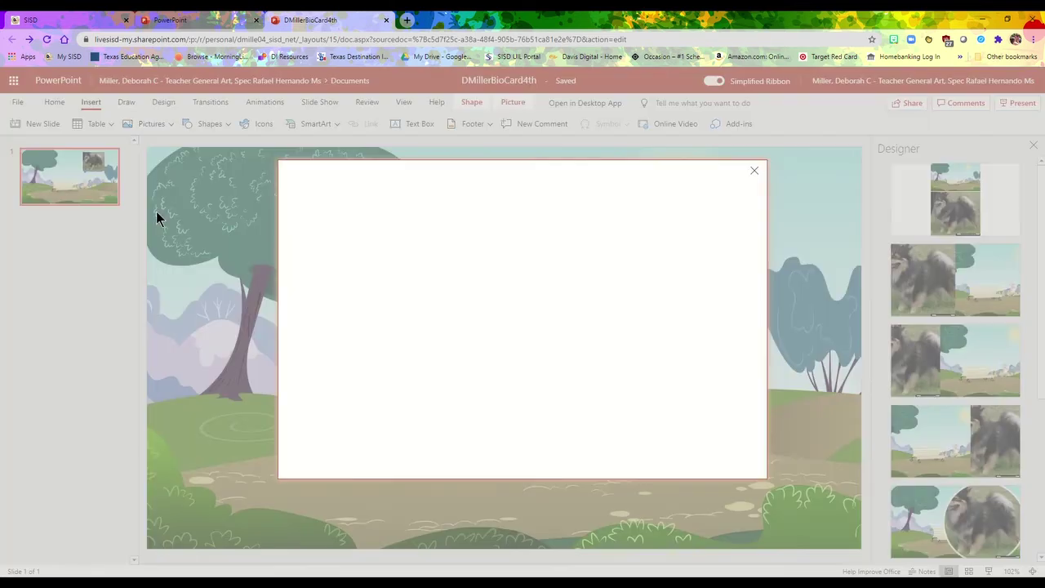
type("fluffy black dog with transparent background")
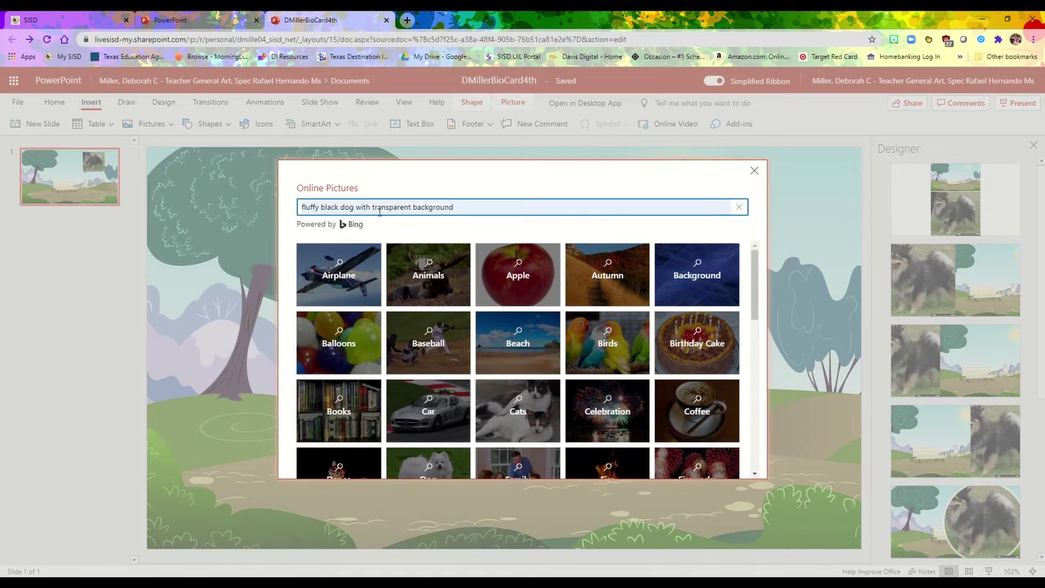
key("Return")
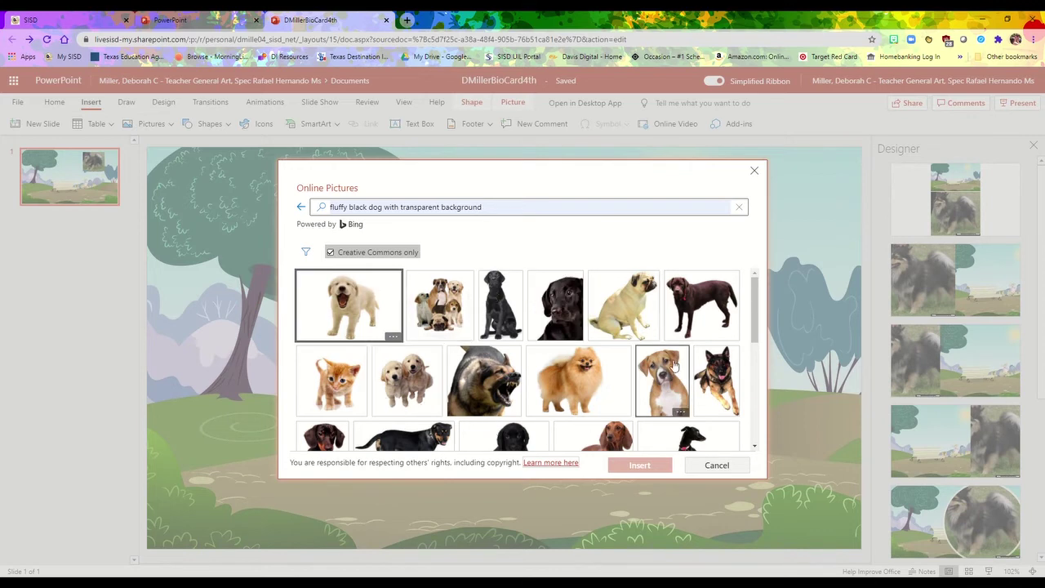
- Insert the picture of three yellow Labrador puppies and move it up into the sky above the bench
scroll(493, 370, "down", 1)
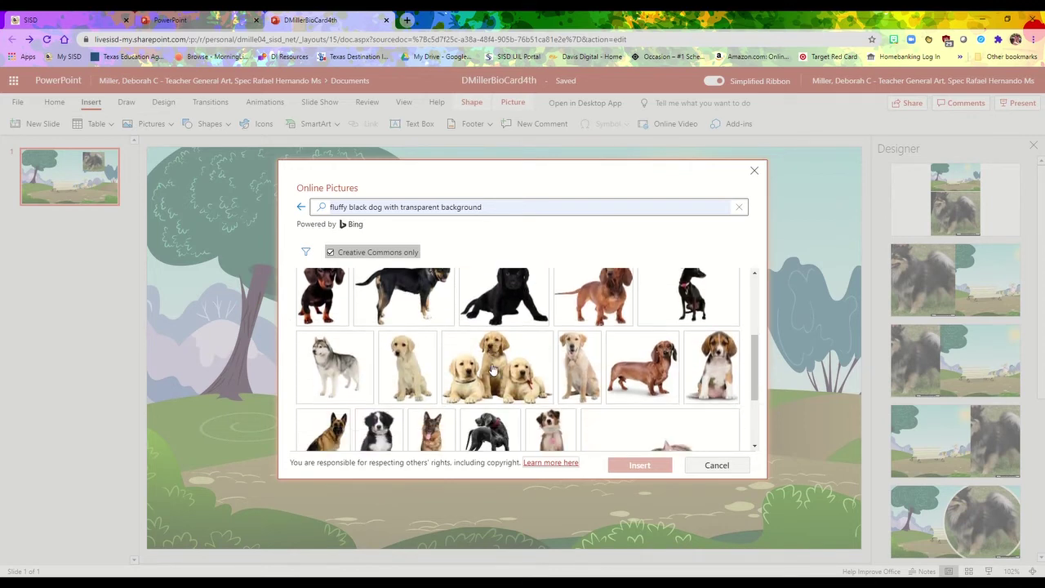
left_click(492, 370)
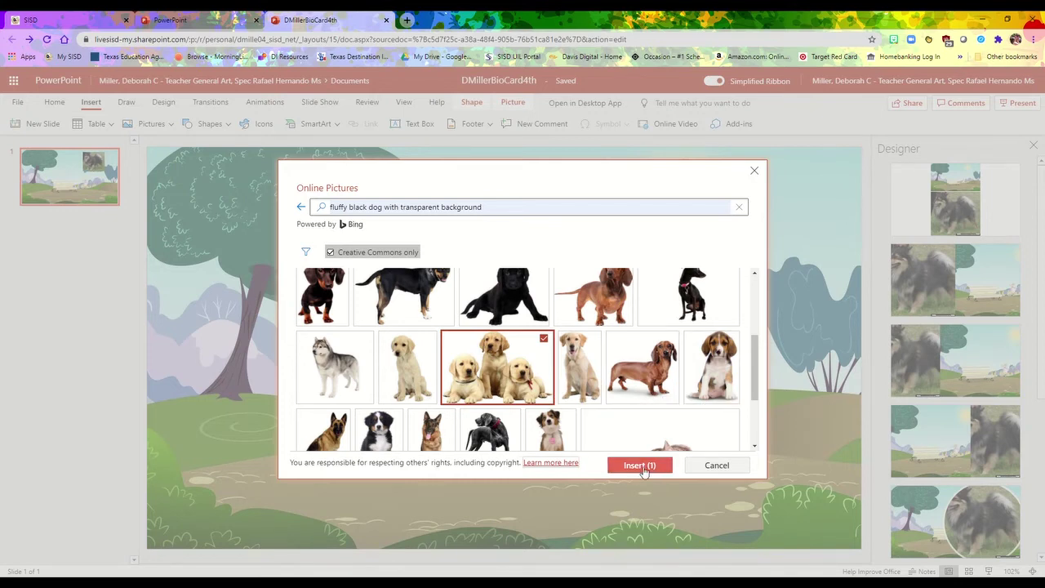
left_click(639, 466)
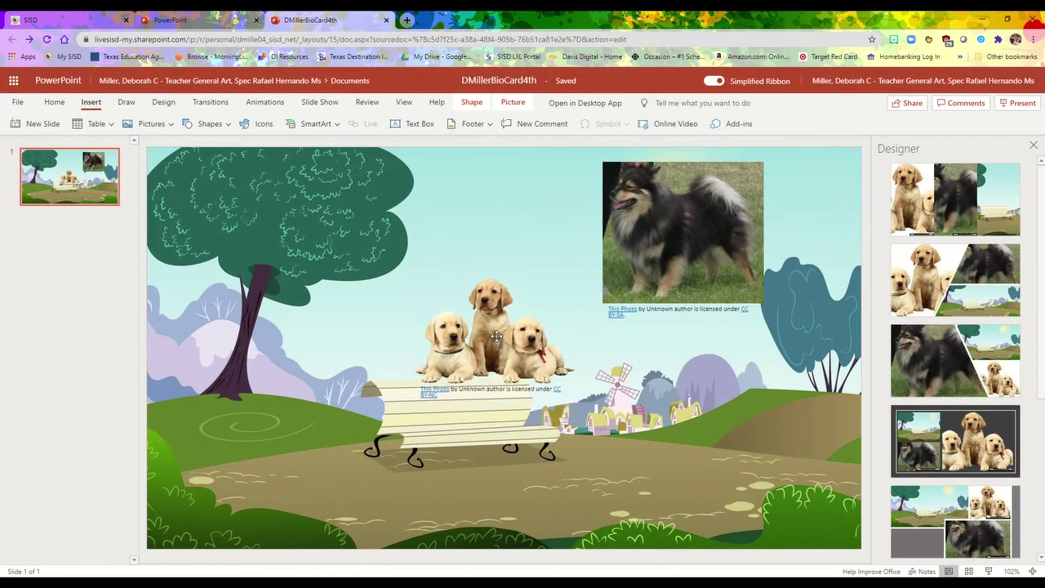
left_click_drag(496, 335, 498, 245)
- Delete the black-and-tan dog photo and the attribution caption under the puppies
left_click(643, 271)
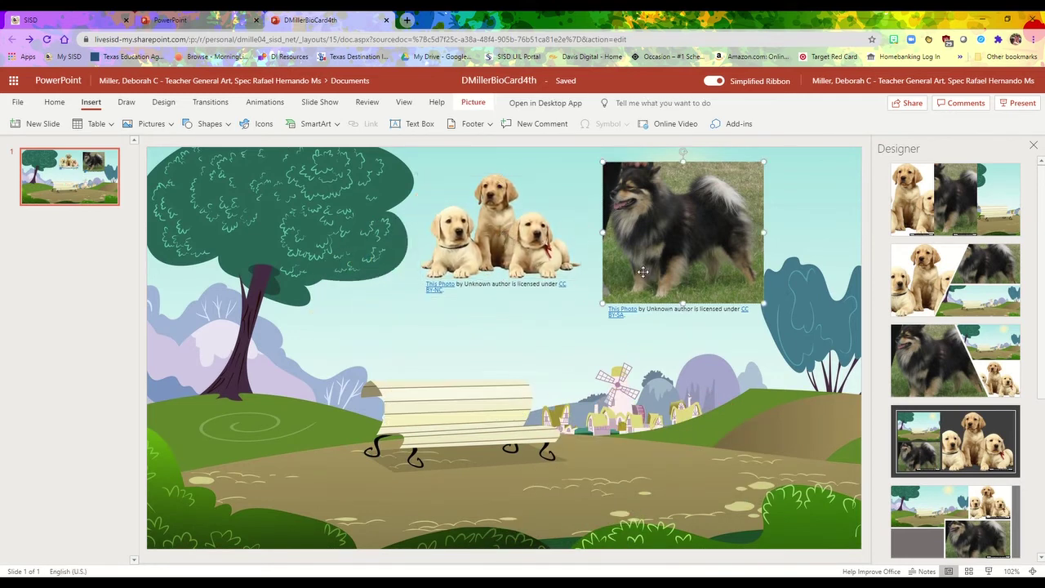
key("Delete")
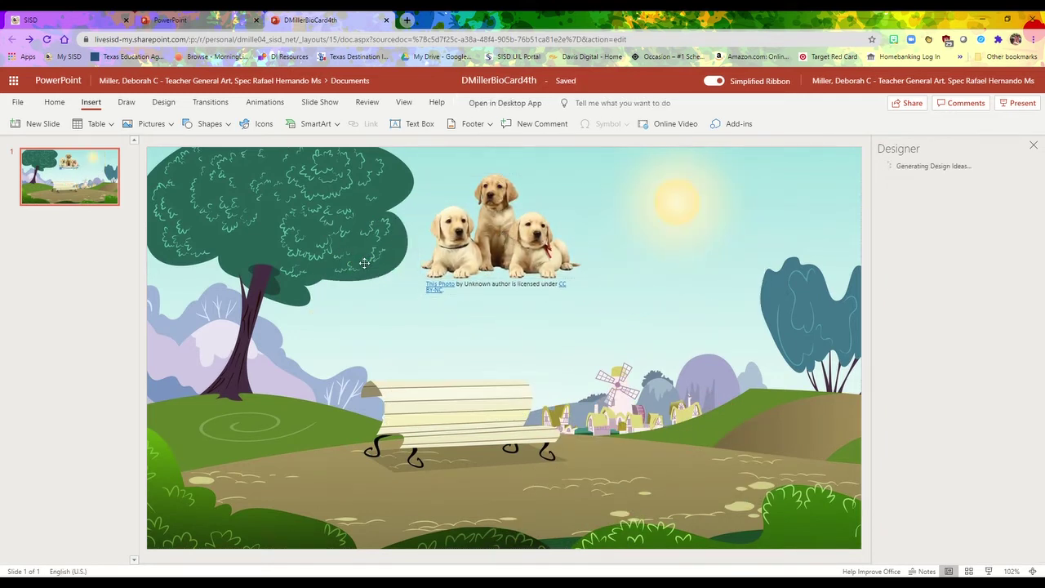
left_click(449, 288)
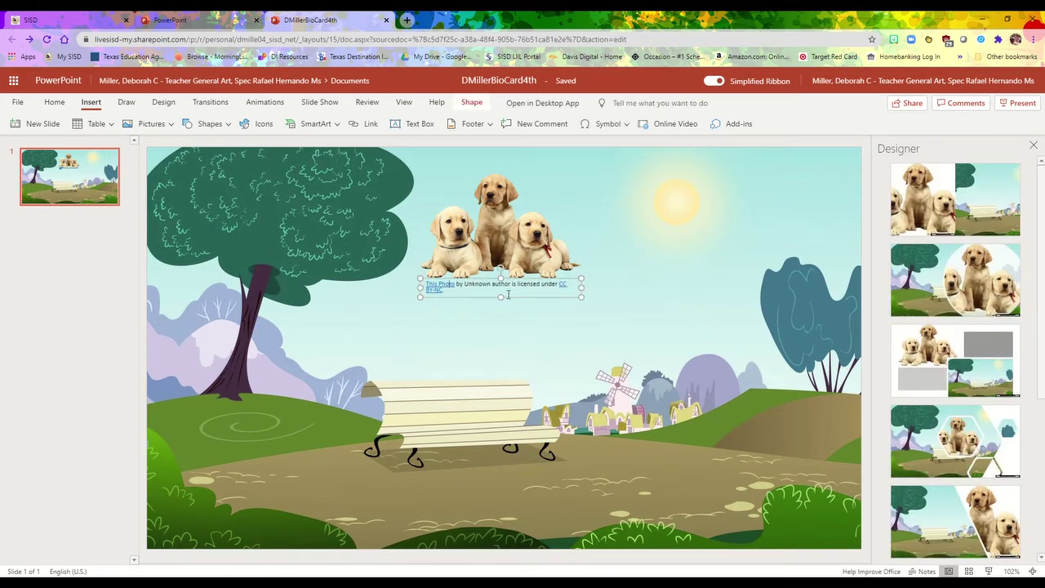
key("Delete")
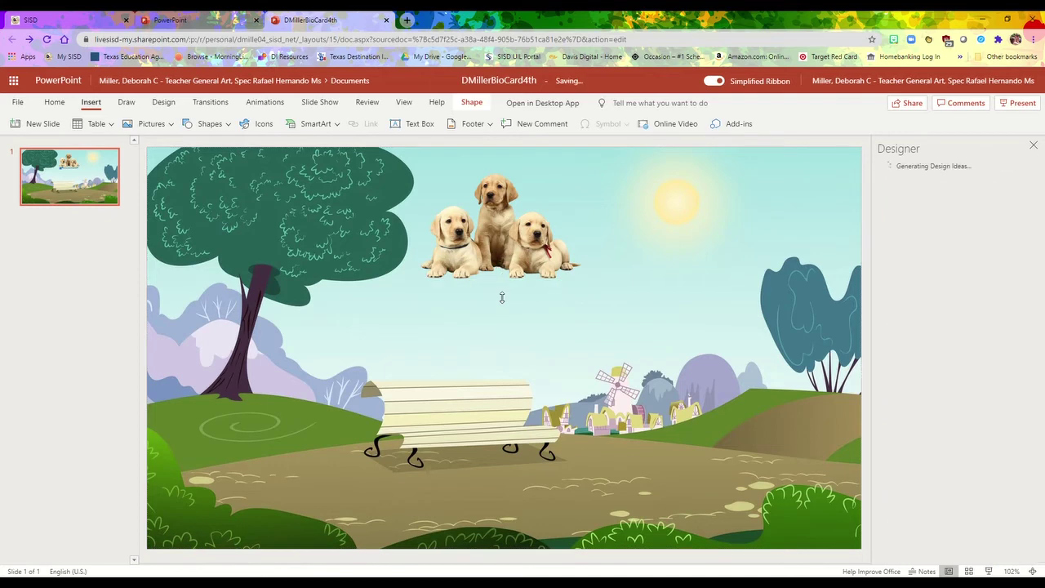
- Move the puppies down onto the path, shrink them slightly and place them by the bench's left end
left_click(488, 246)
left_click_drag(488, 245, 537, 493)
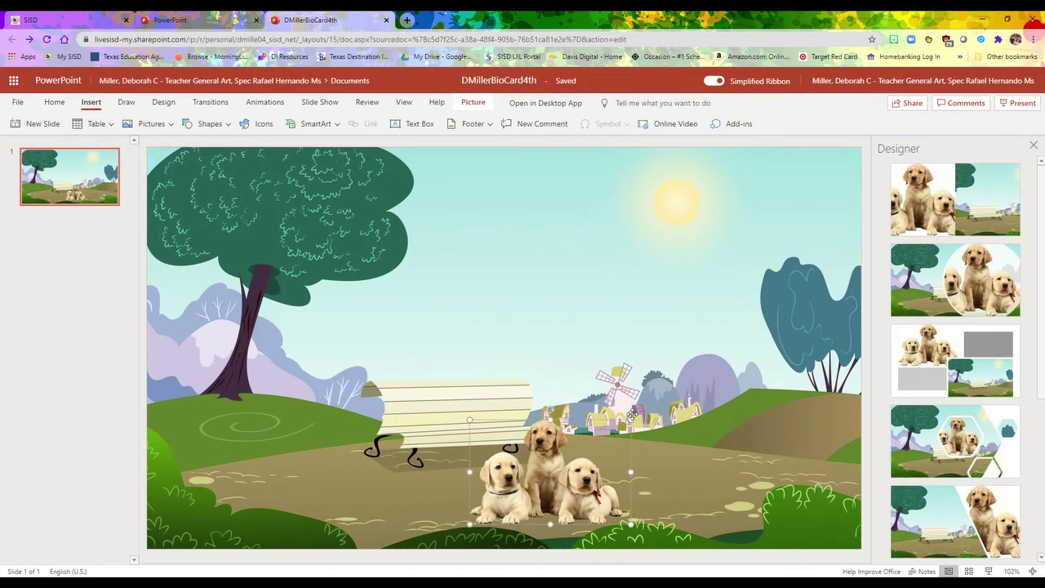
left_click_drag(631, 420, 601, 439)
left_click_drag(552, 486, 387, 474)
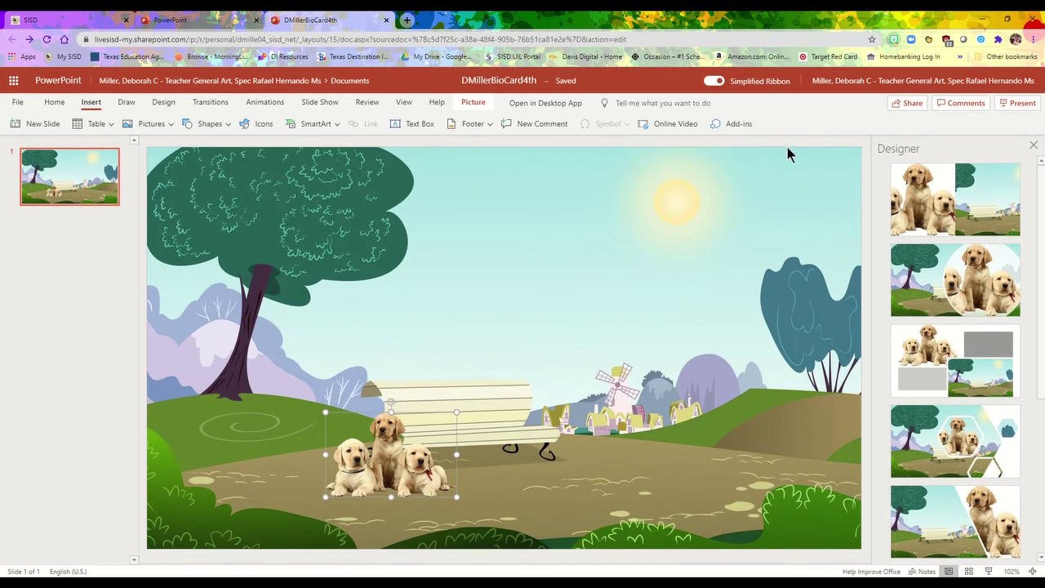
- Paste the copied cartoon avatar of a woman with a coffee cup onto the slide
left_click(531, 272)
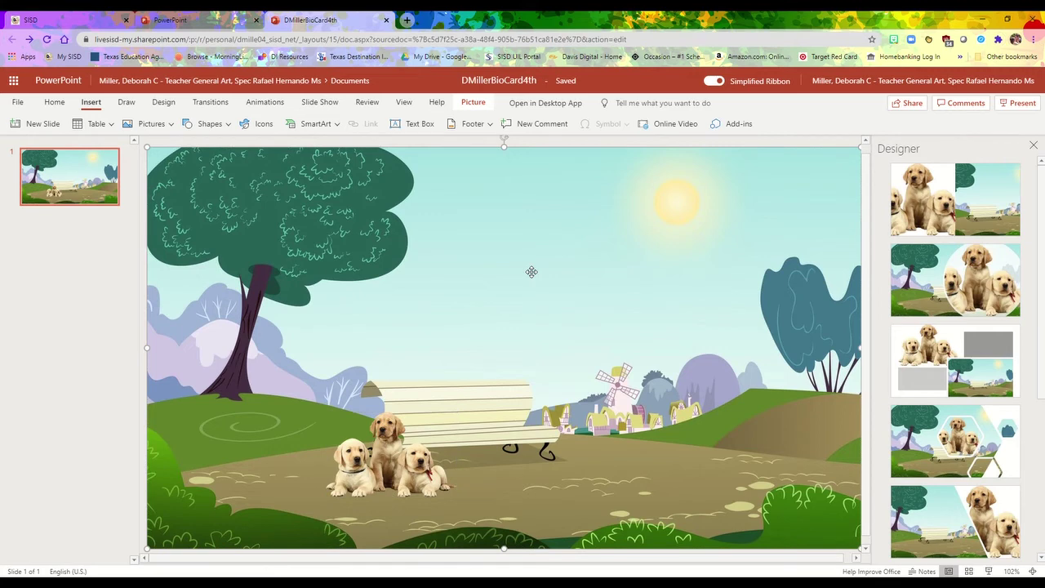
right_click(532, 271)
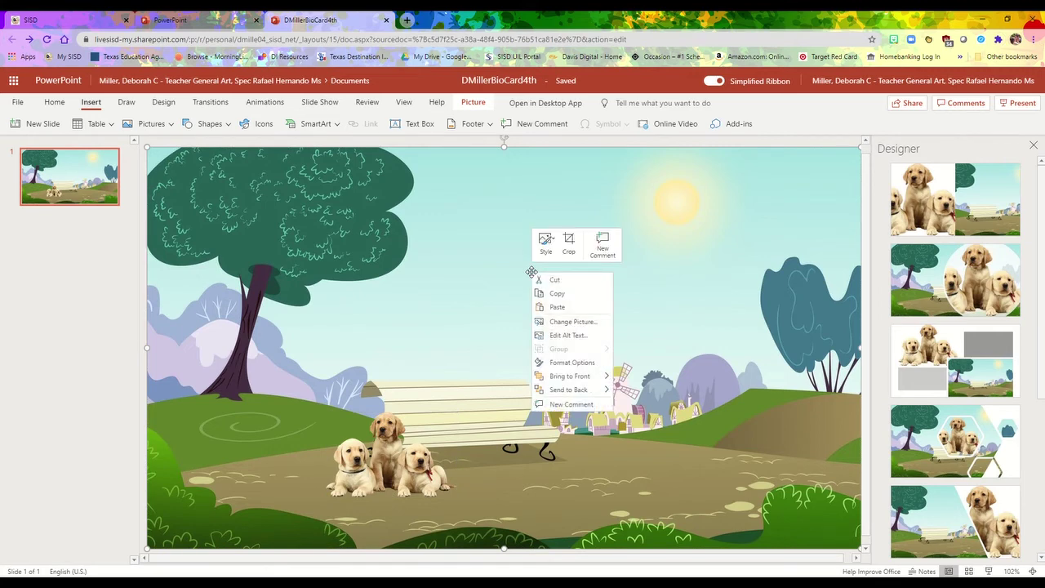
left_click(544, 296)
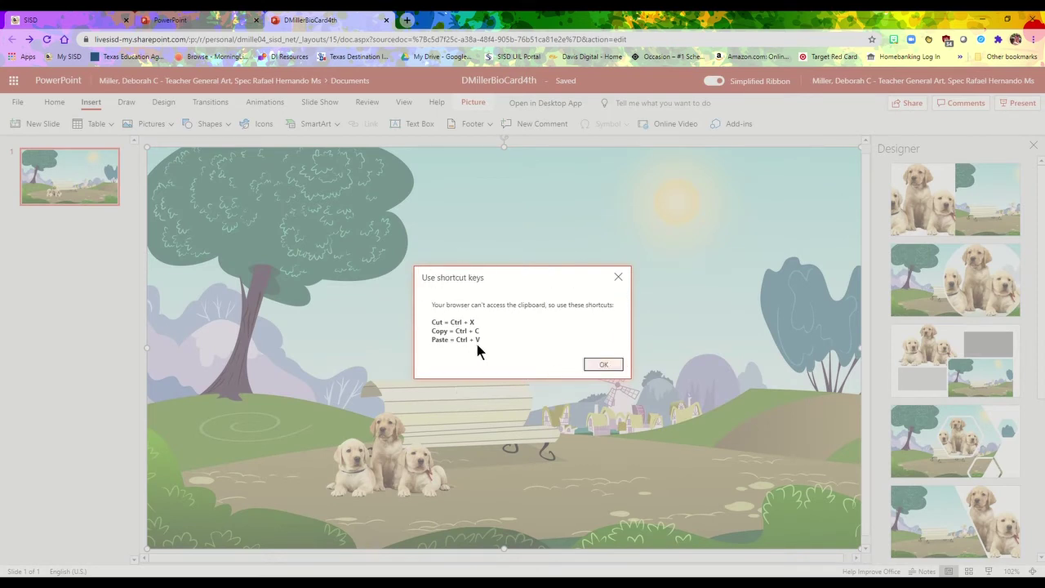
left_click(604, 365)
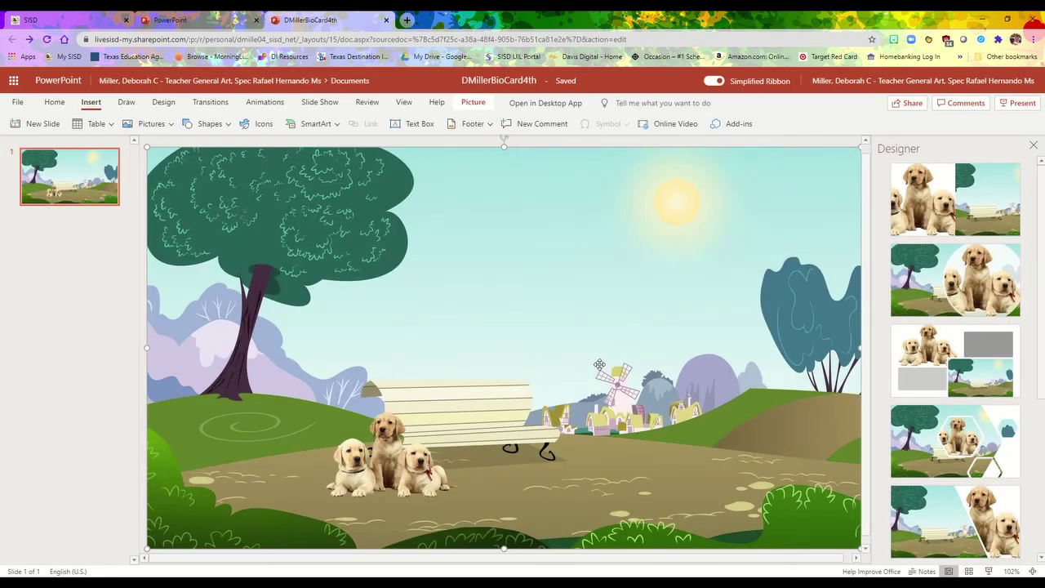
key("ctrl+v")
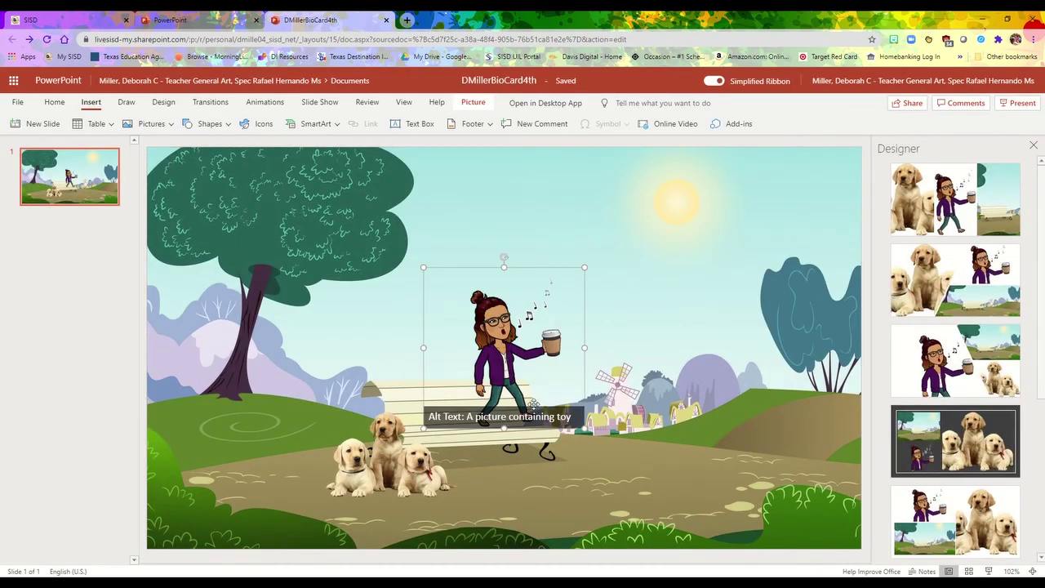
- Enlarge the coffee-cup avatar and position it walking on the path in front of the bench's right half
left_click_drag(487, 354, 638, 413)
left_click(723, 315)
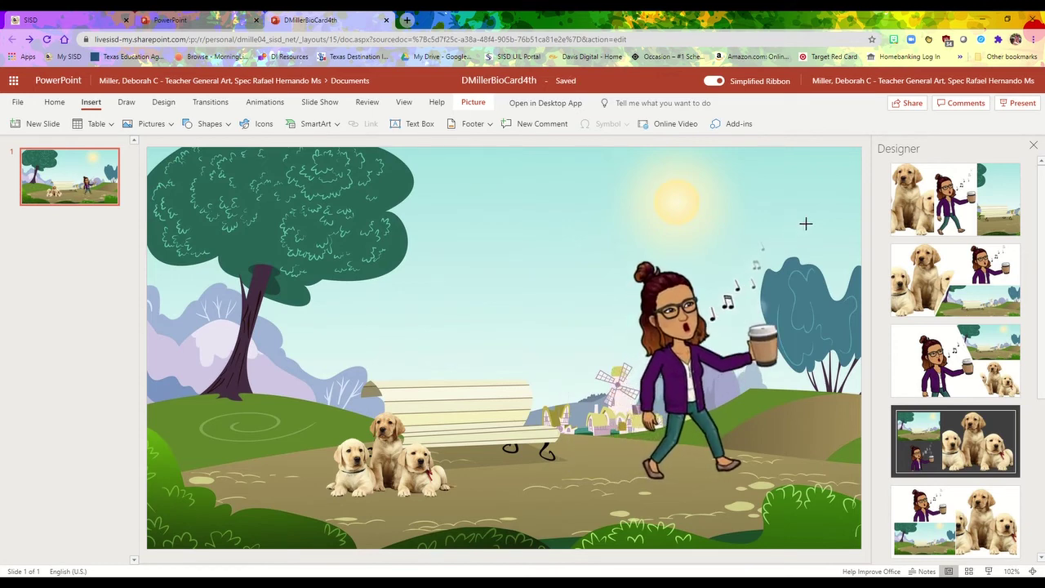
left_click_drag(677, 367, 528, 392)
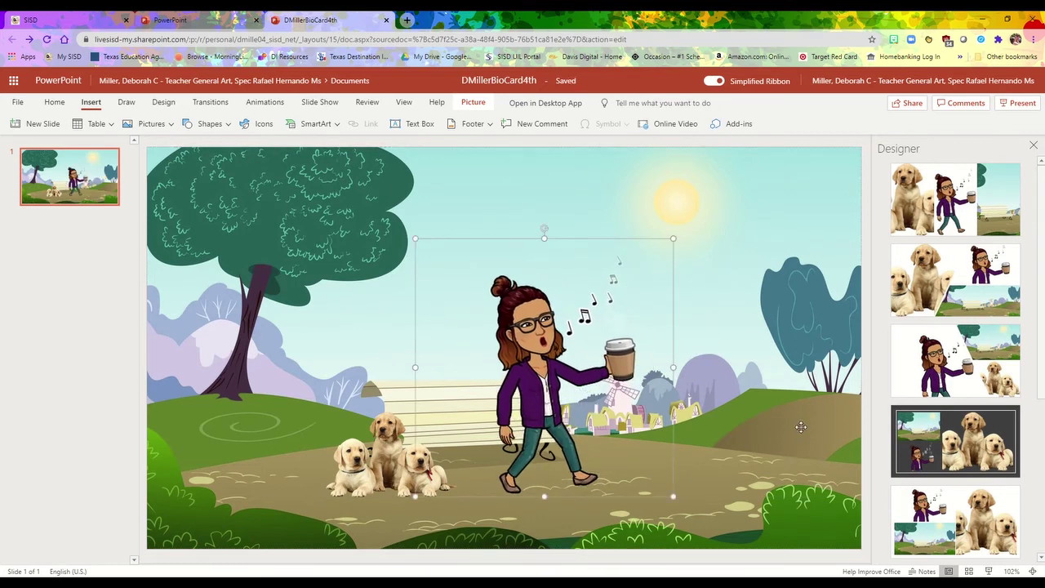
left_click(788, 141)
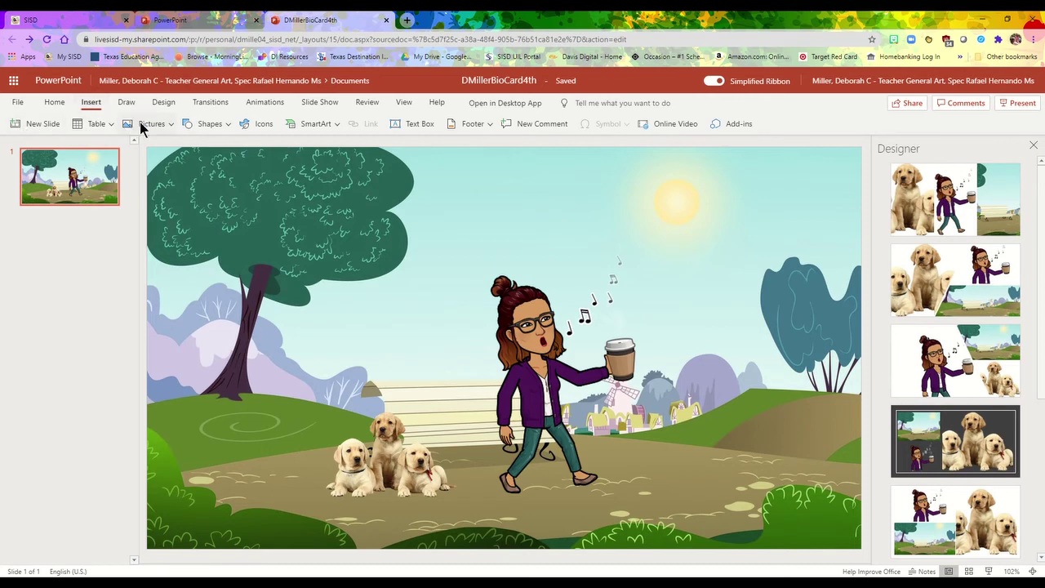
- Add a text box in the sky right of the tree's crown and widen it to 7.22"
left_click(415, 125)
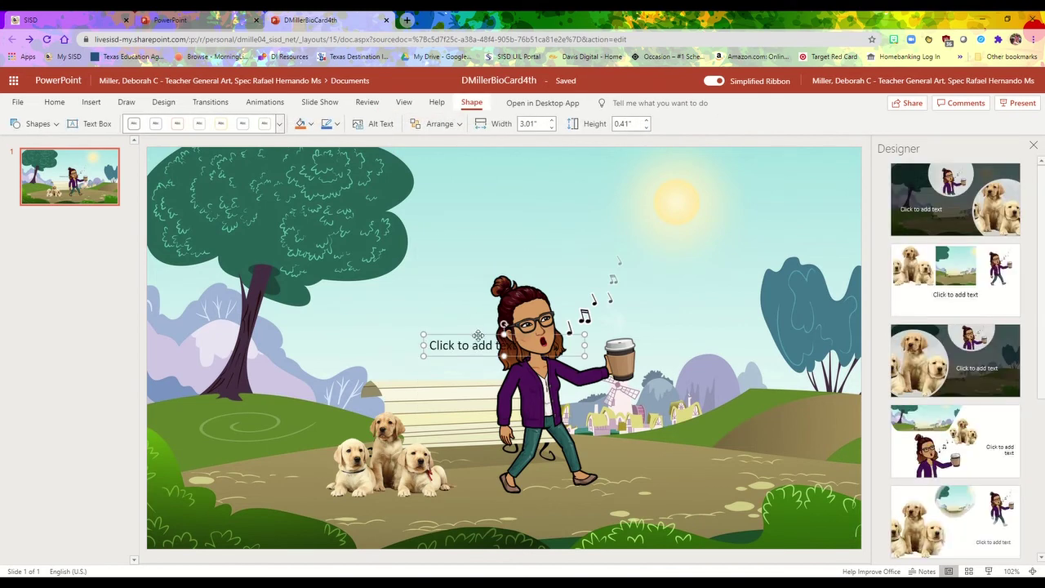
left_click_drag(481, 338, 499, 162)
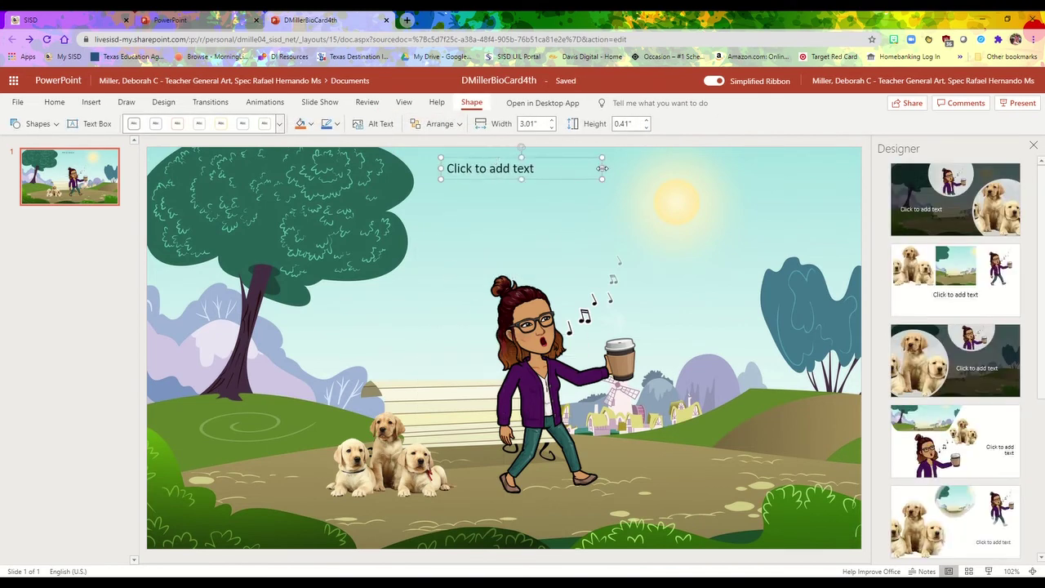
left_click_drag(602, 168, 827, 169)
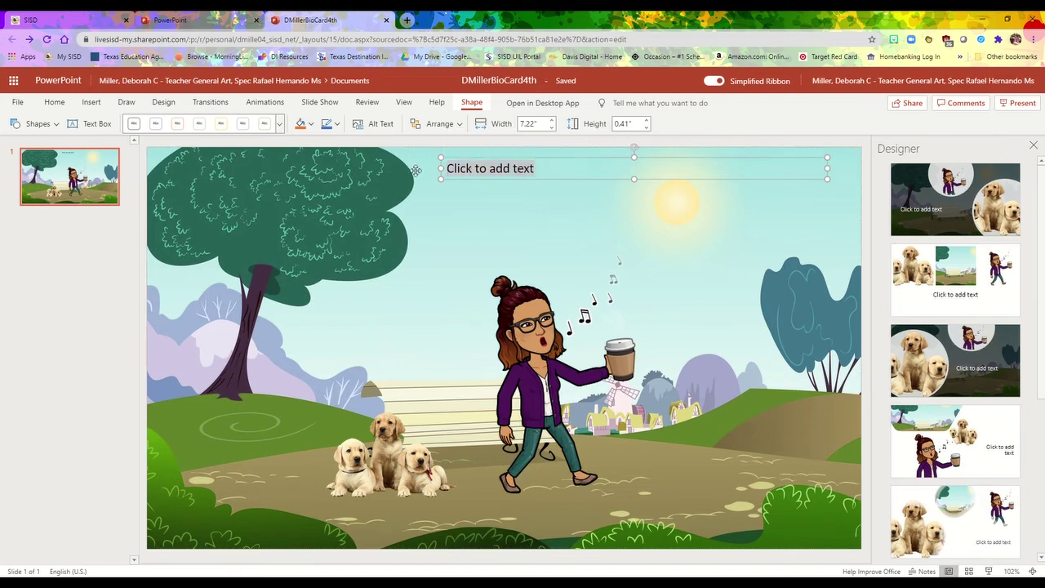
- Enter the teacher's title and surname in the text box, with "Favorite Food is Pizza" on the second line
type("Mrs.")
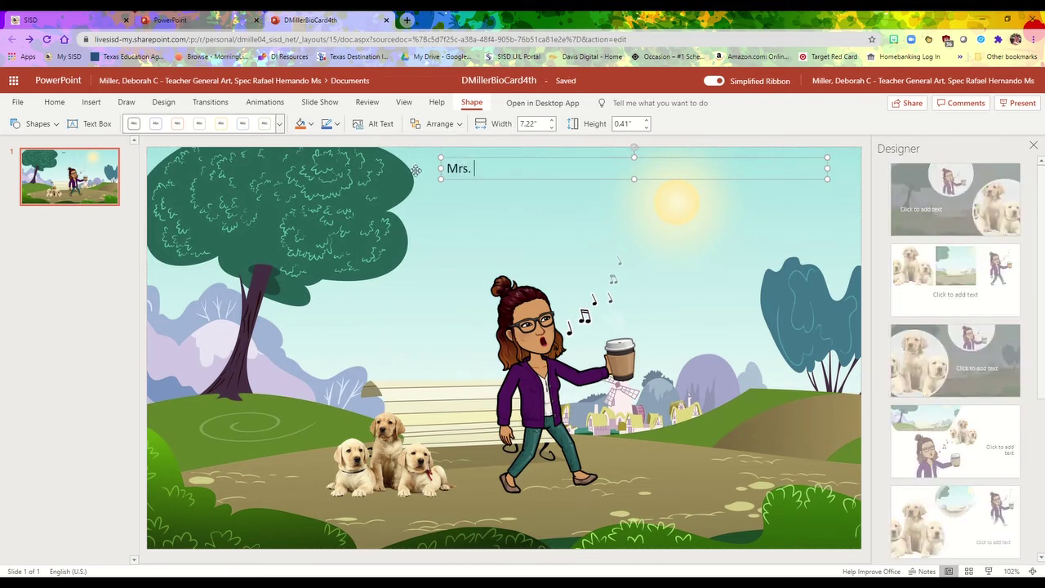
type(" Miller")
key("Return")
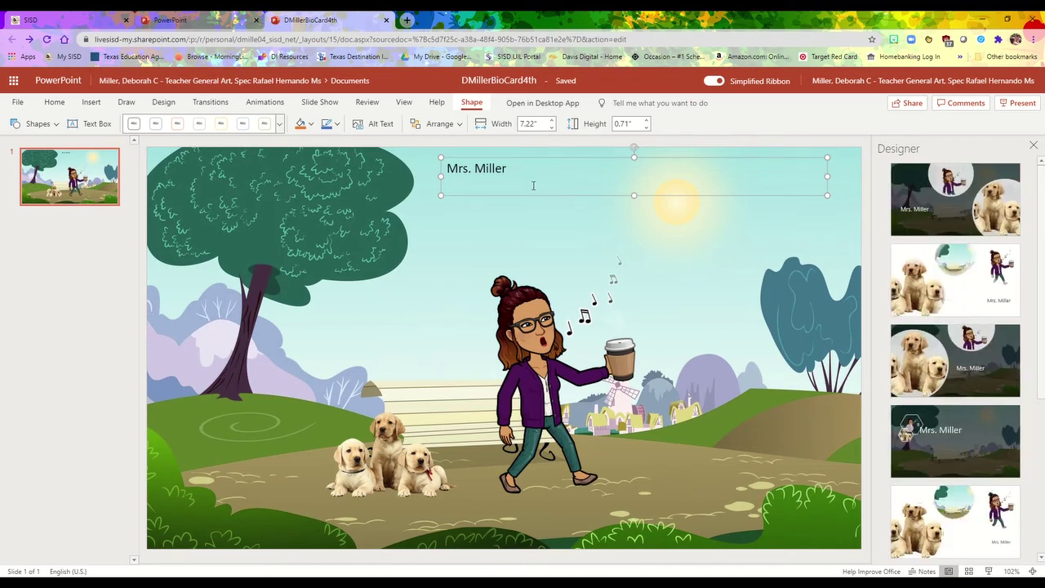
type("F")
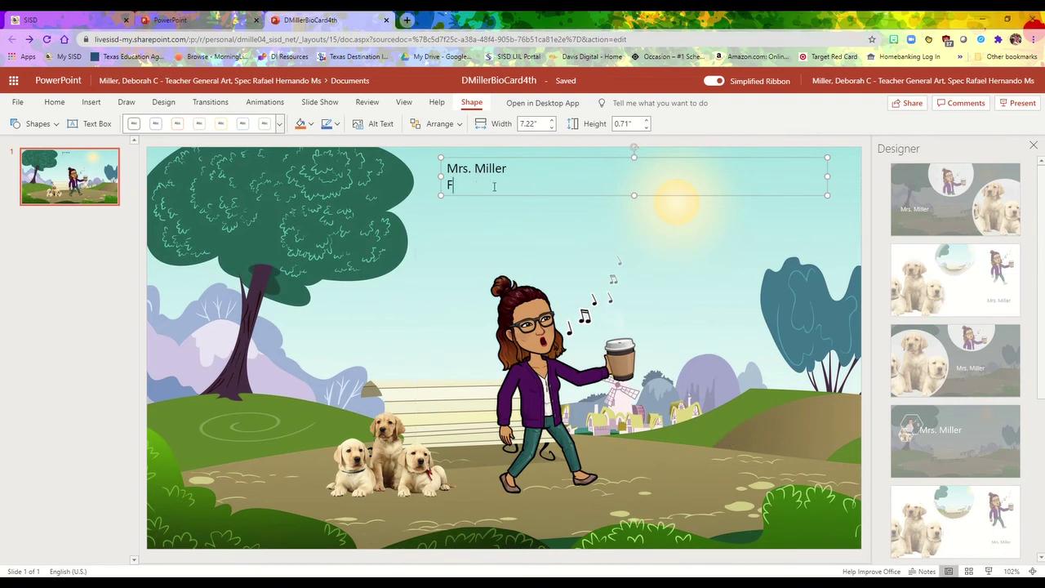
type("avorite Food is")
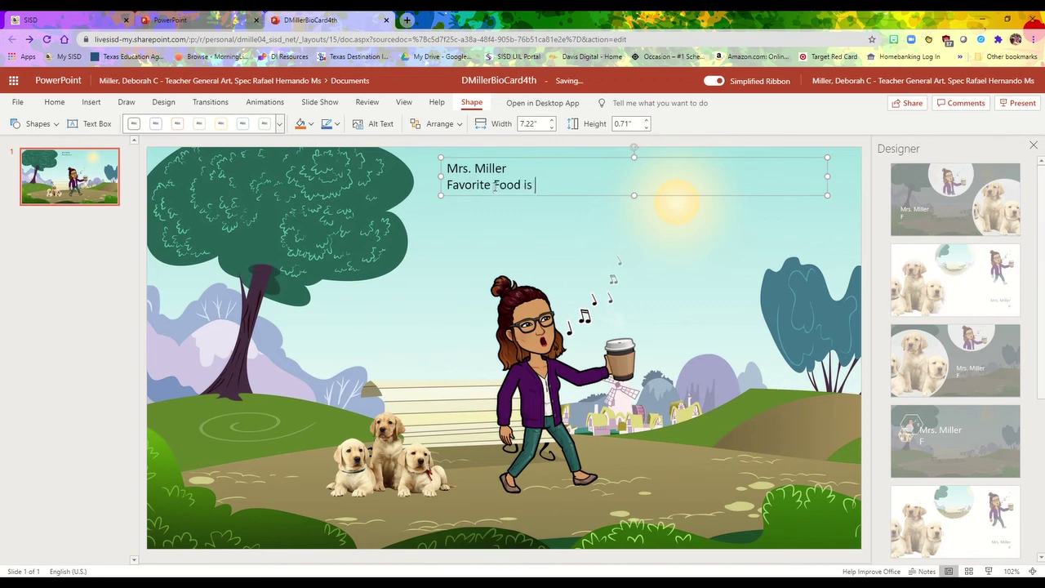
type(" Pizza")
key("Return")
left_click(203, 312)
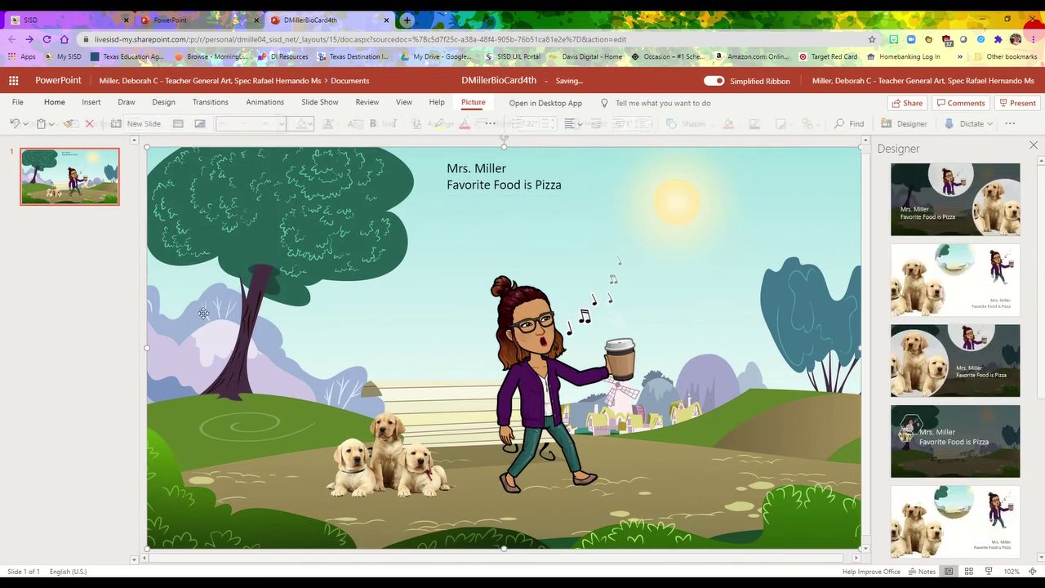
- Search Bing's online pictures for "pizza with transparent background"
left_click(97, 104)
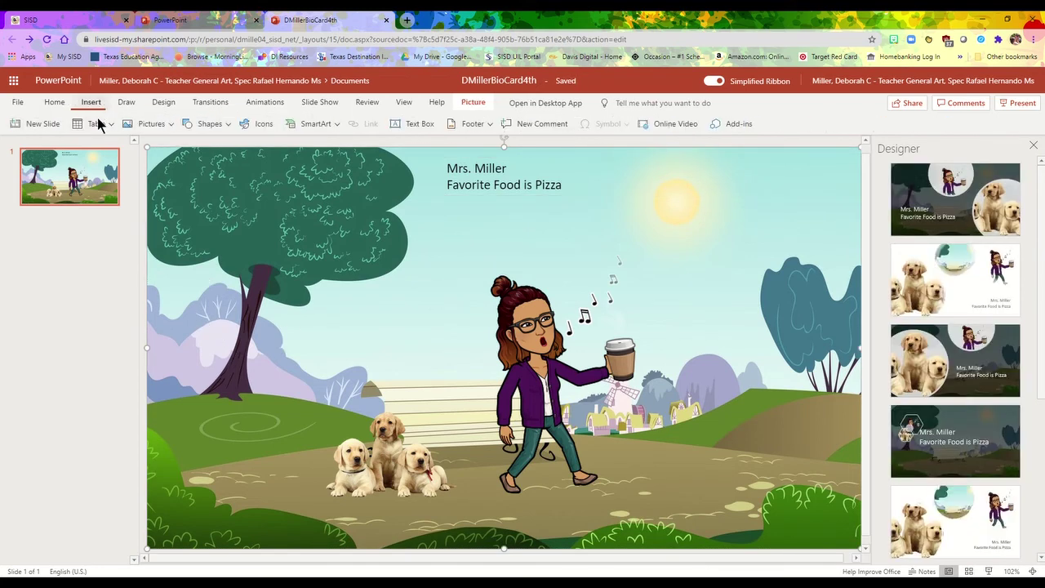
left_click(161, 125)
left_click(161, 217)
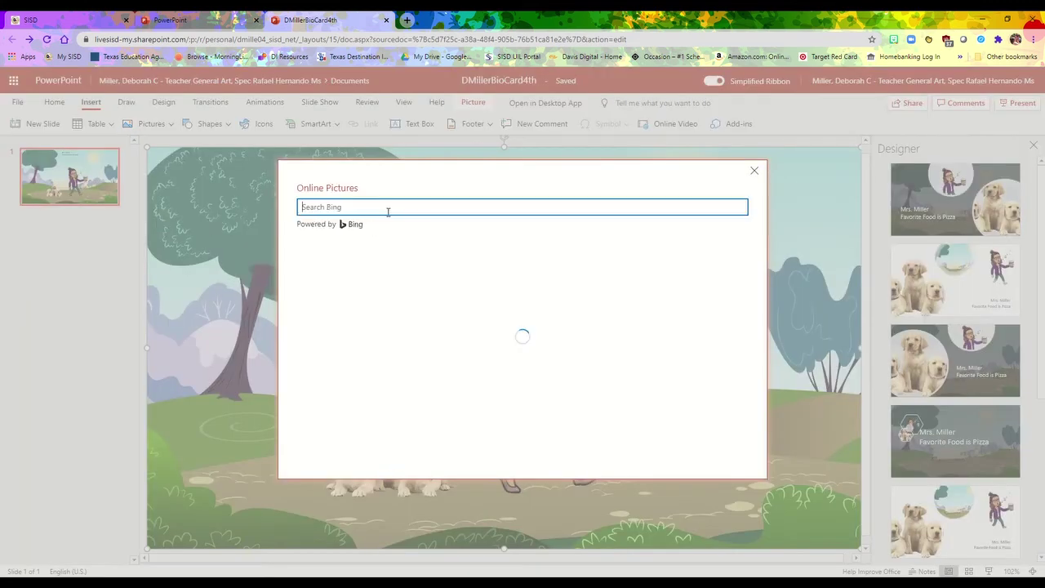
type("pi")
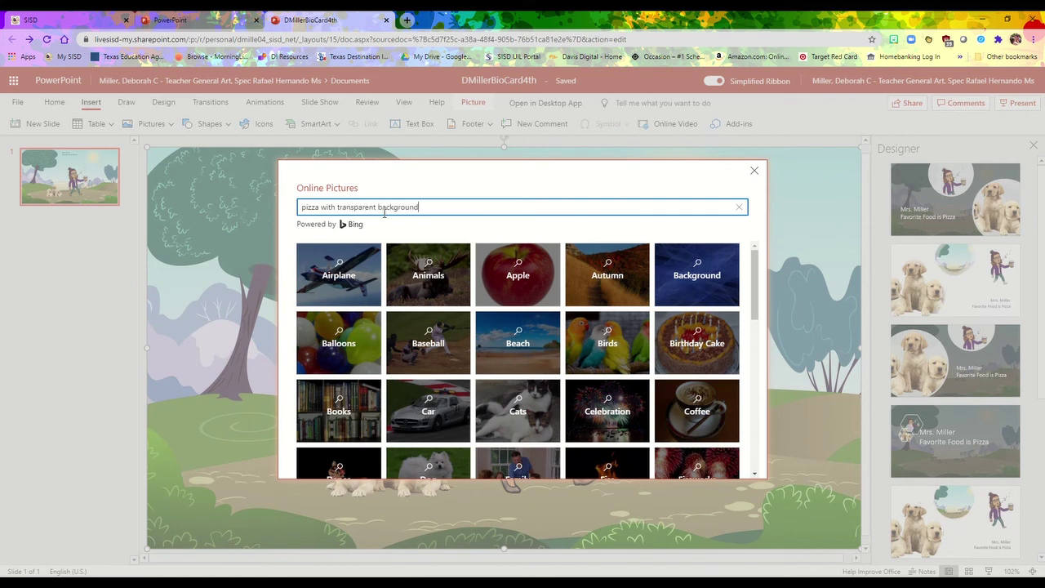
key("Return")
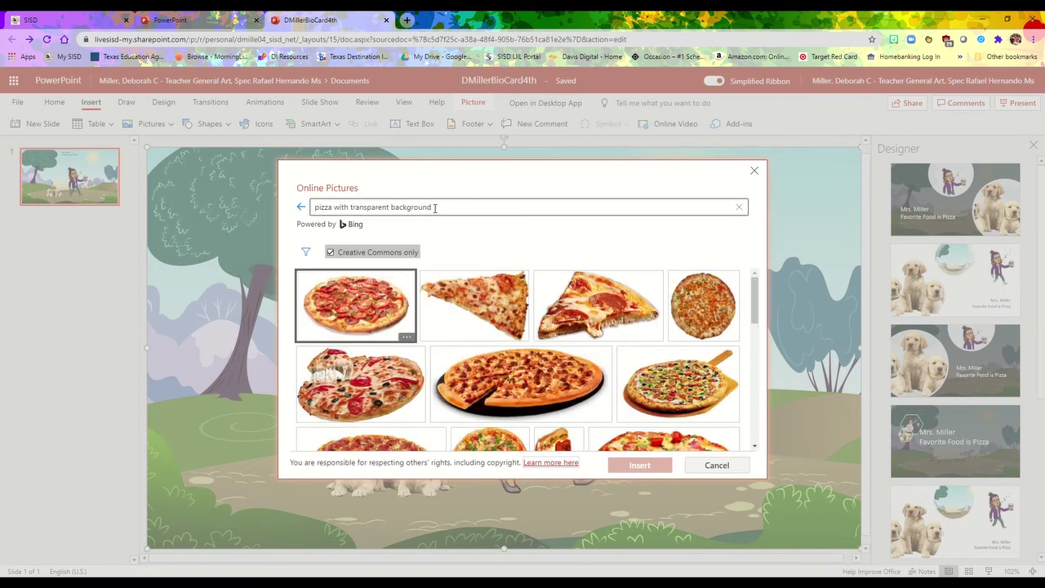
- Insert the pepperoni pizza slice from the first results row and move it into the sky over the sun
left_click(606, 310)
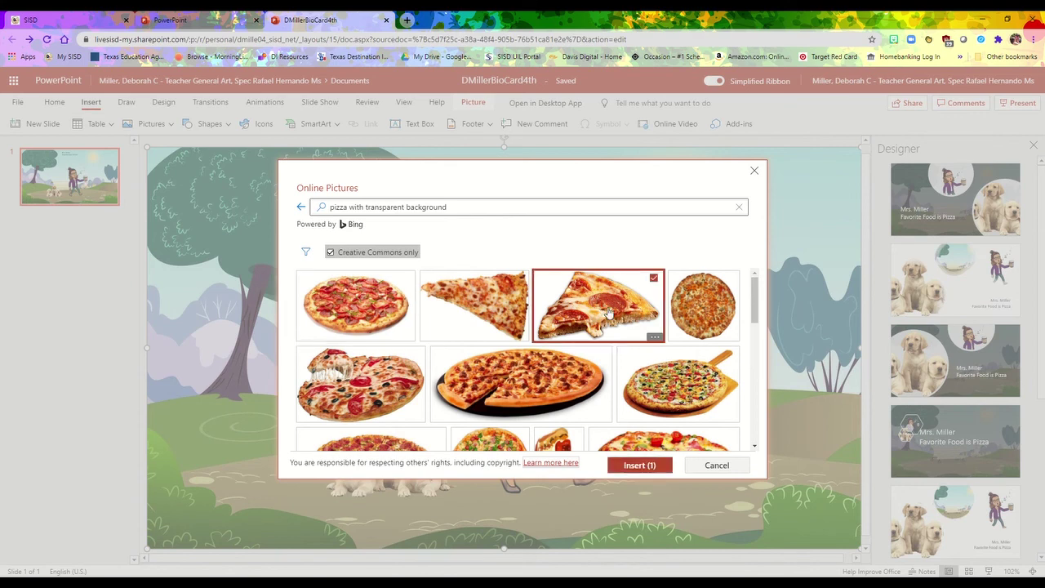
left_click(651, 465)
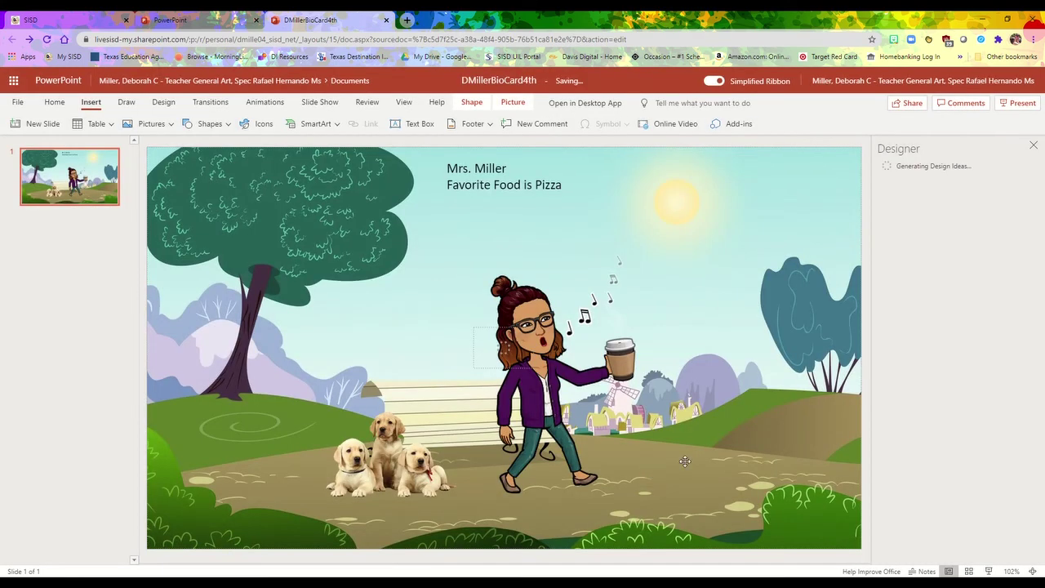
left_click_drag(467, 393, 704, 260)
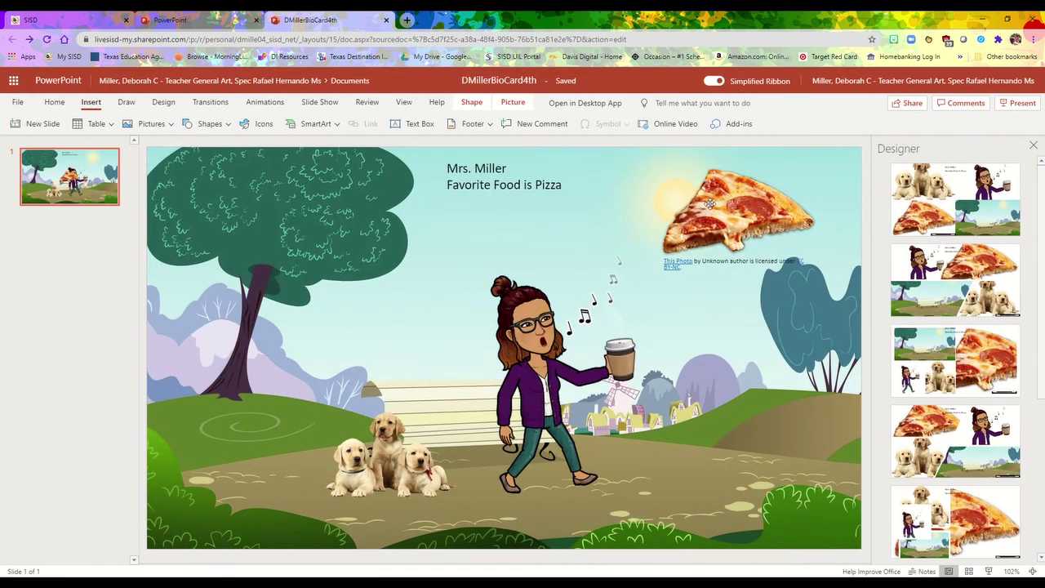
- Delete the attribution caption under the pizza slice
left_click(695, 270)
left_click(703, 265)
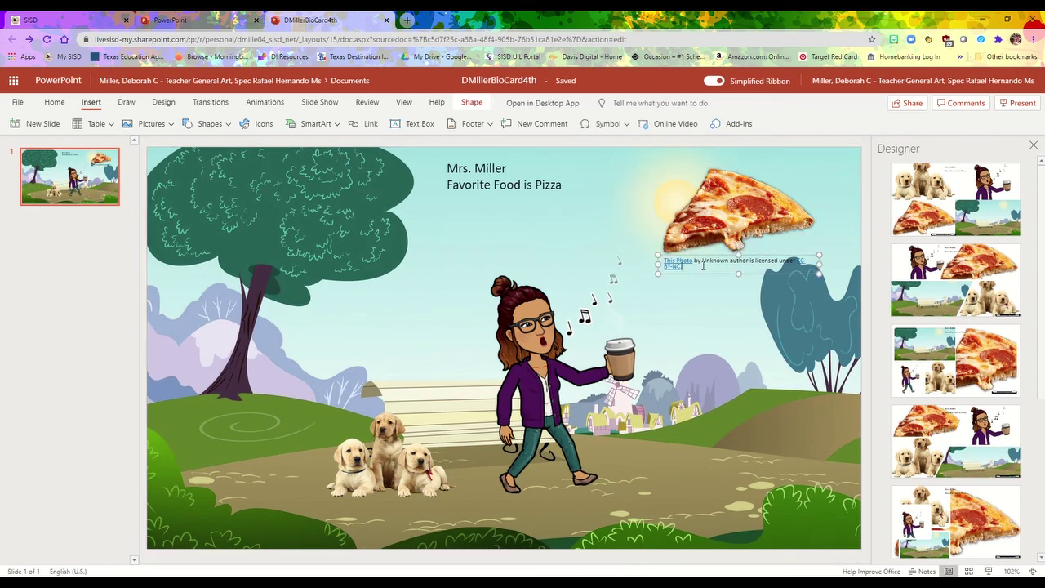
left_click(738, 277)
key("Delete")
- Shrink and rotate the pizza slice and place it in the avatar's lowered hand
left_click_drag(741, 213, 632, 466)
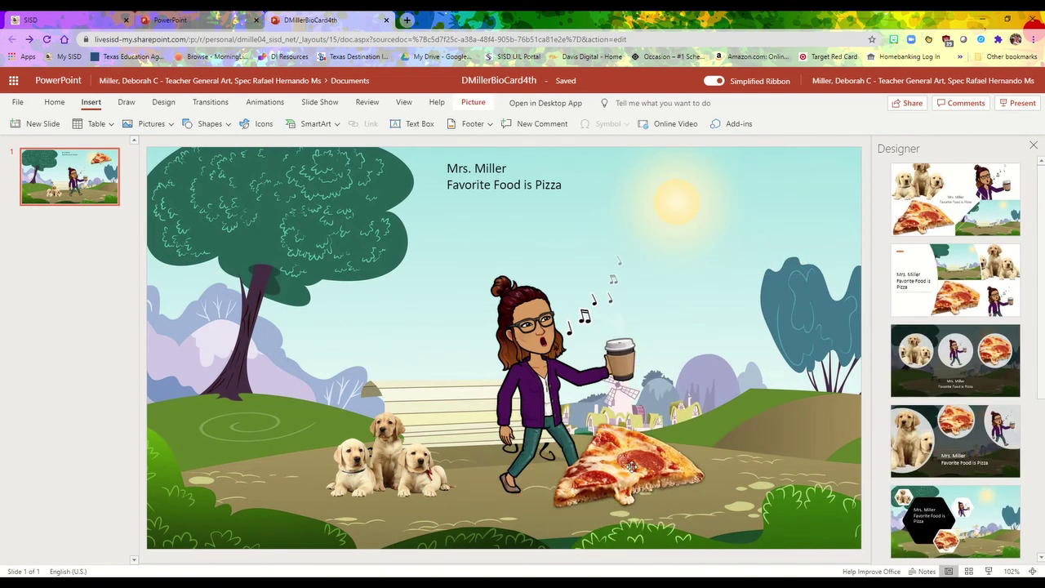
left_click_drag(707, 423, 521, 437)
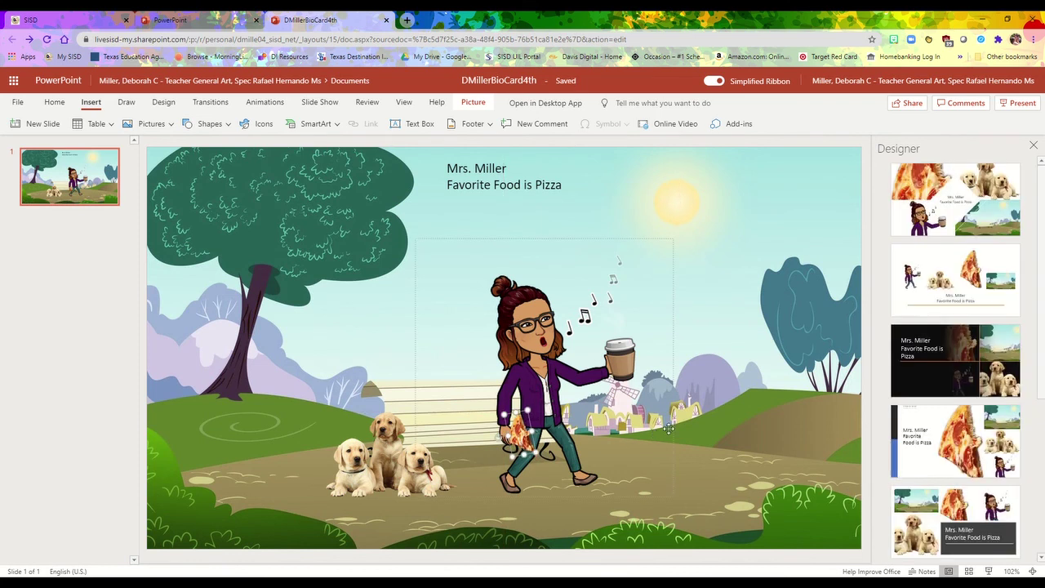
left_click(730, 179)
left_click(728, 268)
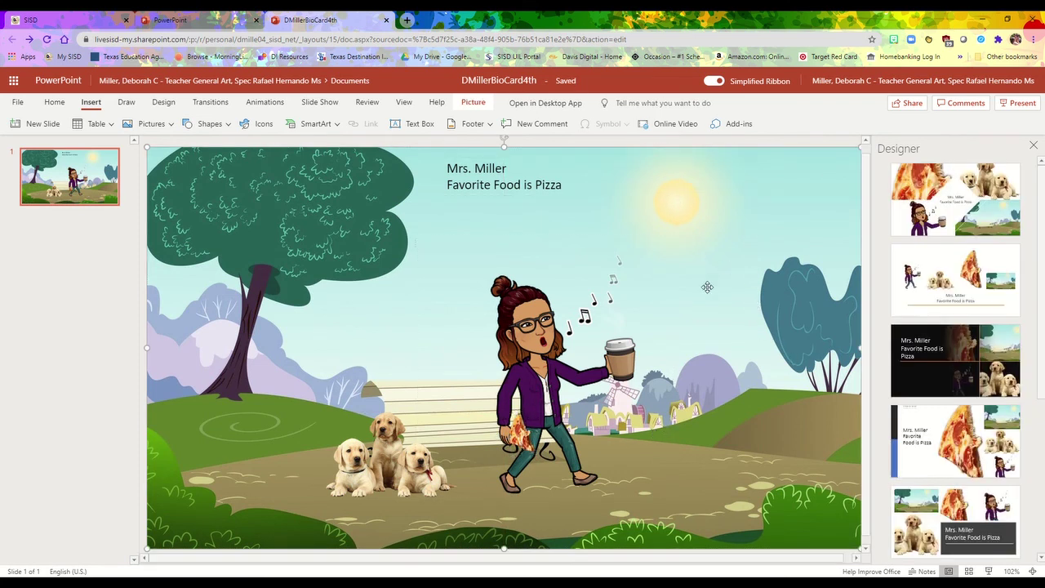